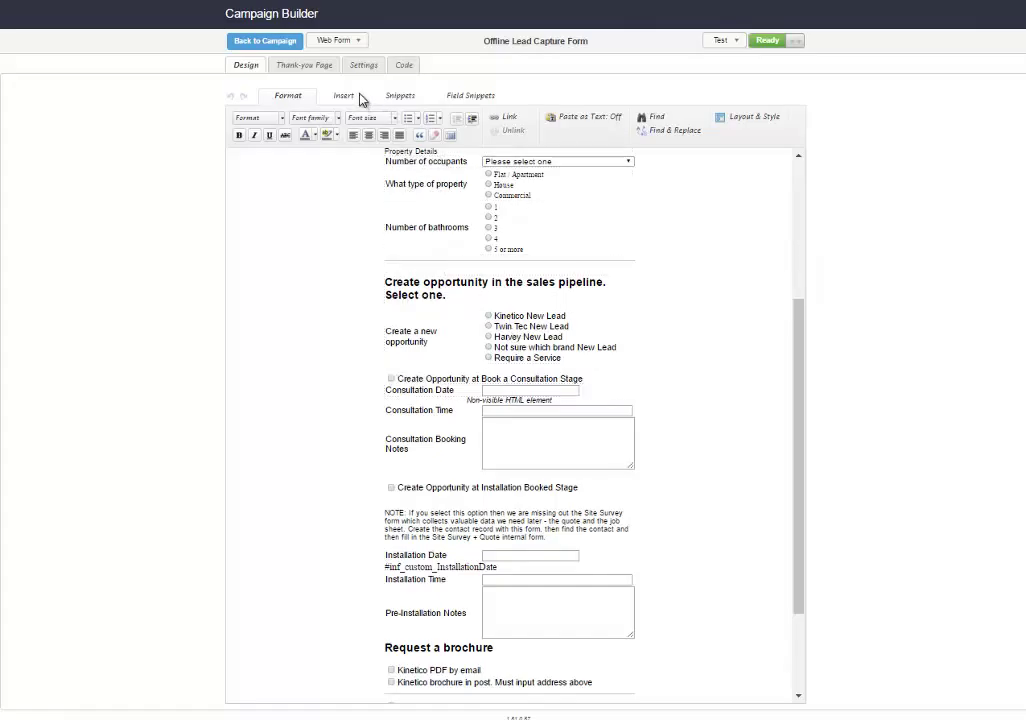
pyautogui.click(399, 95)
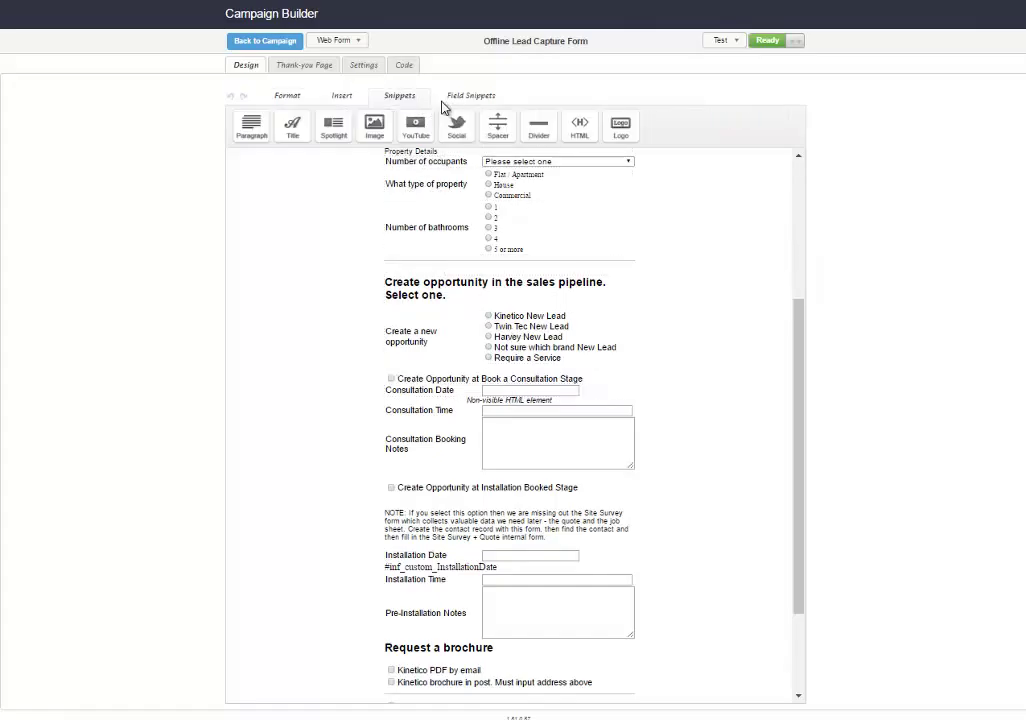
pyautogui.click(581, 128)
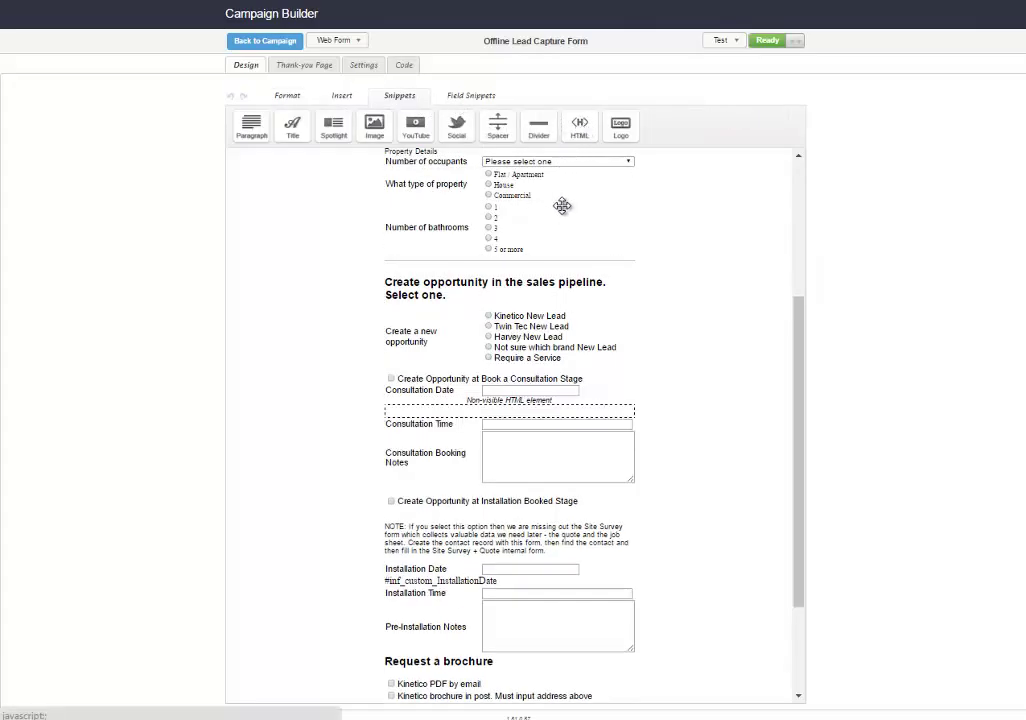
pyautogui.hotkey('ctrl', 'z')
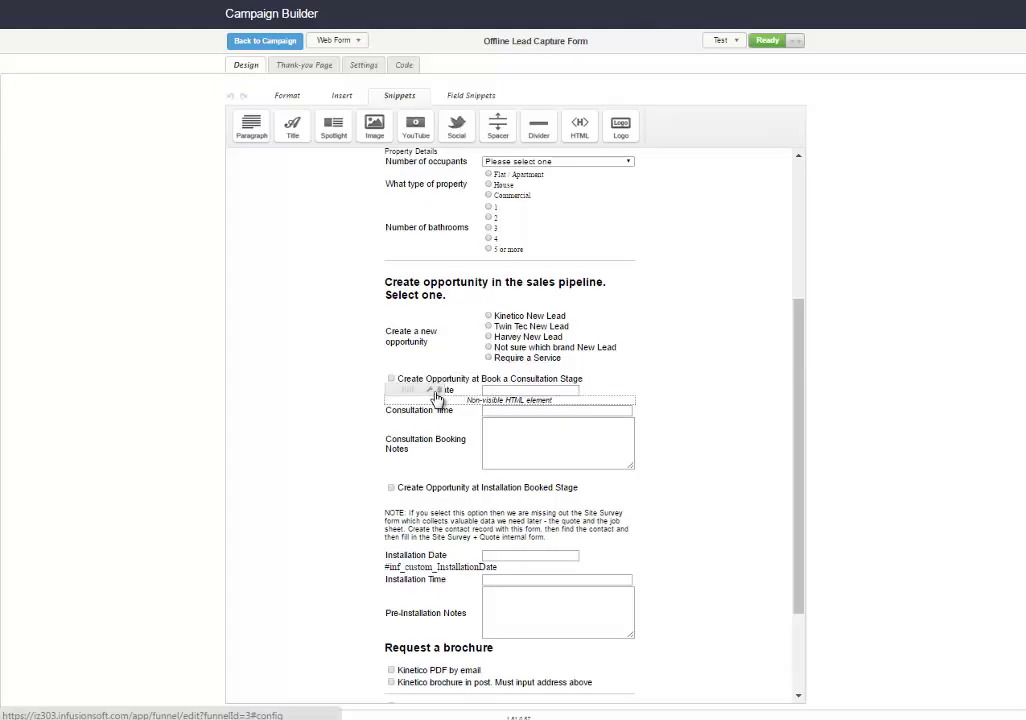
# - Examine the full code in the non-visible HTML element below the Consultation Date field, leaving it unedited
pyautogui.click(436, 396)
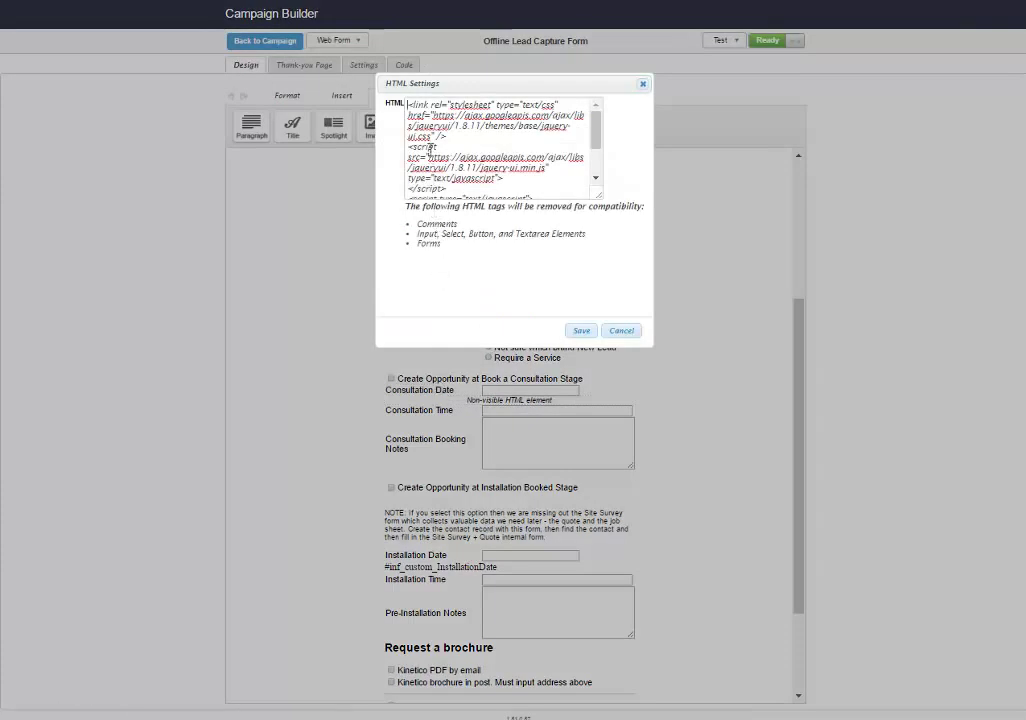
pyautogui.moveTo(408, 104); pyautogui.dragTo(611, 224)
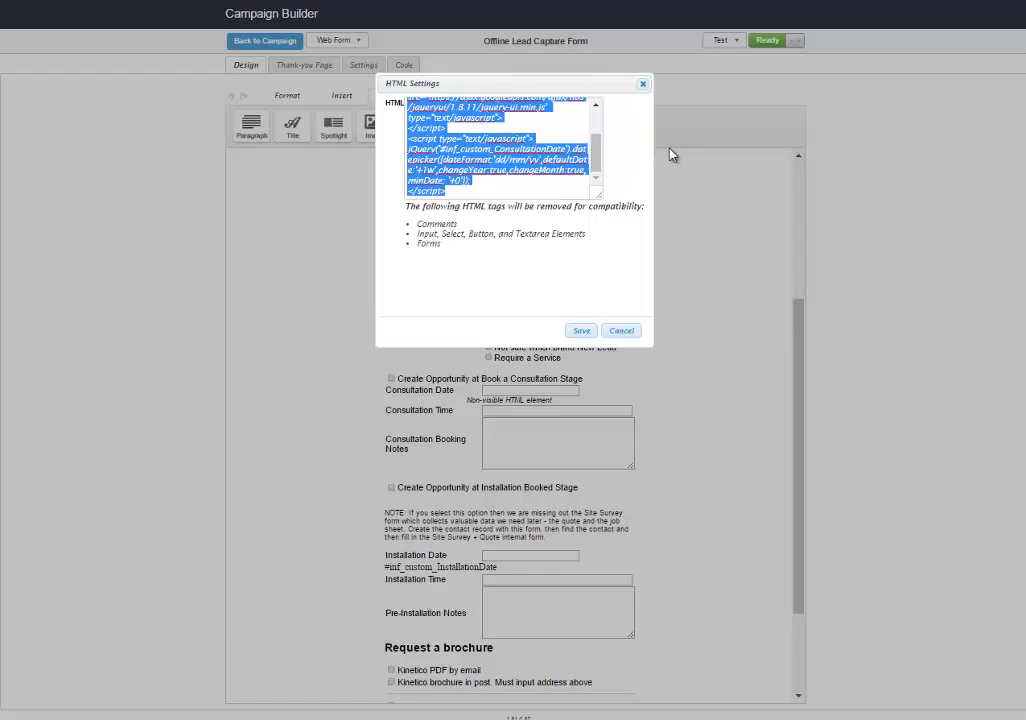
pyautogui.click(643, 86)
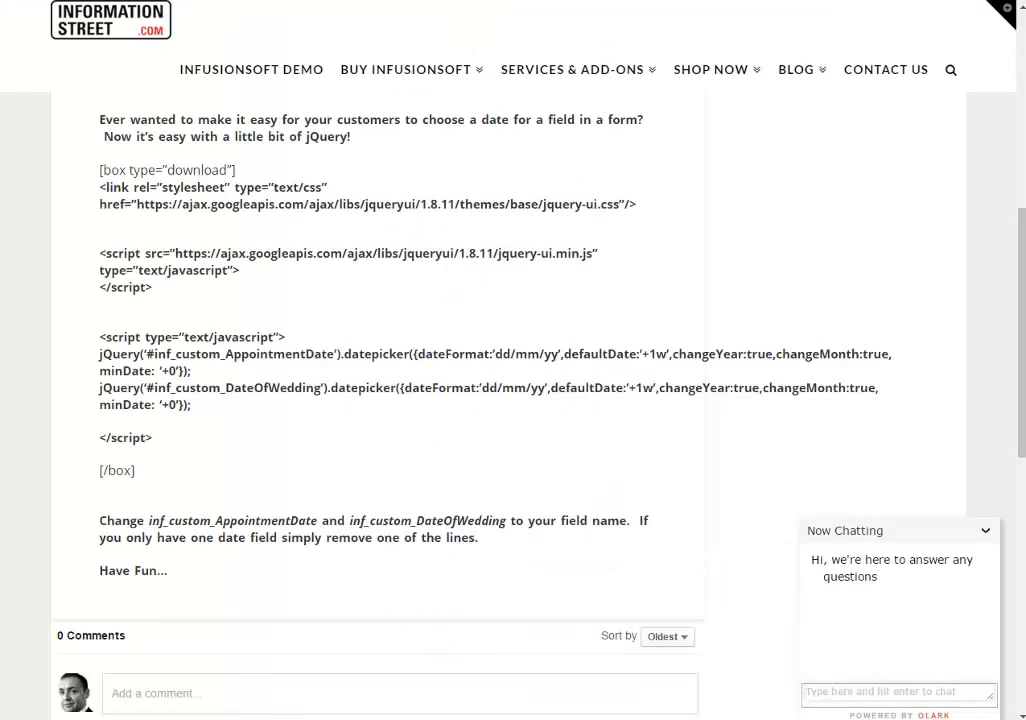
# - Switch to the Information Street article on adding a date picker to an Infusionsoft form and review its complete code block
pyautogui.scroll(5, 300, 85)
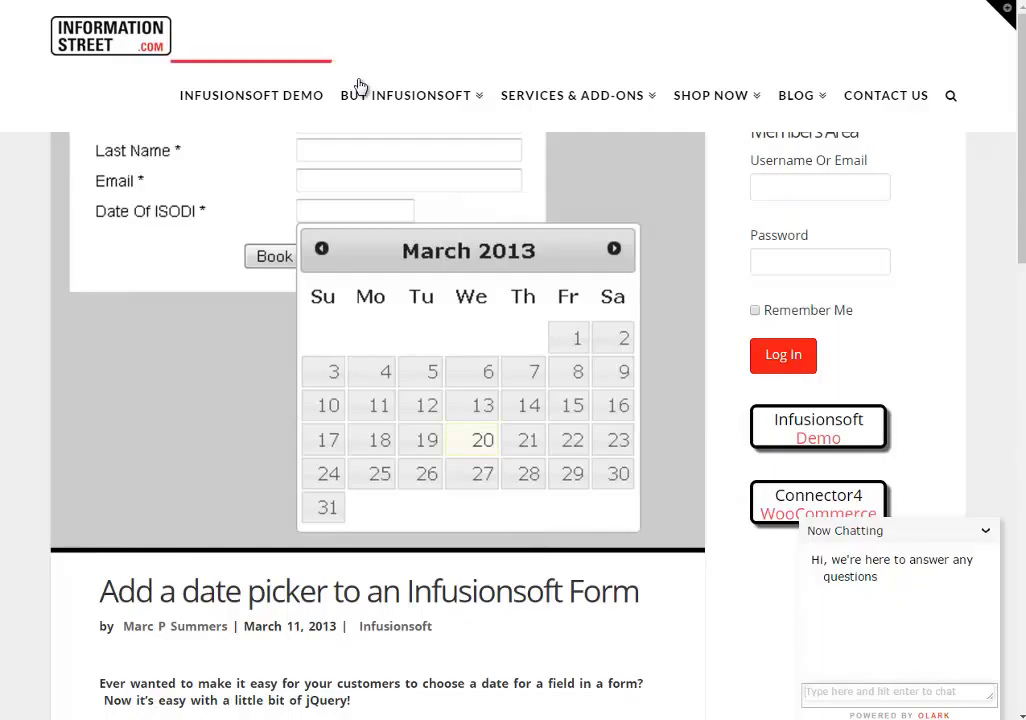
pyautogui.moveTo(356, 86)
pyautogui.scroll(-3, 358, 85)
pyautogui.scroll(-1, 358, 85)
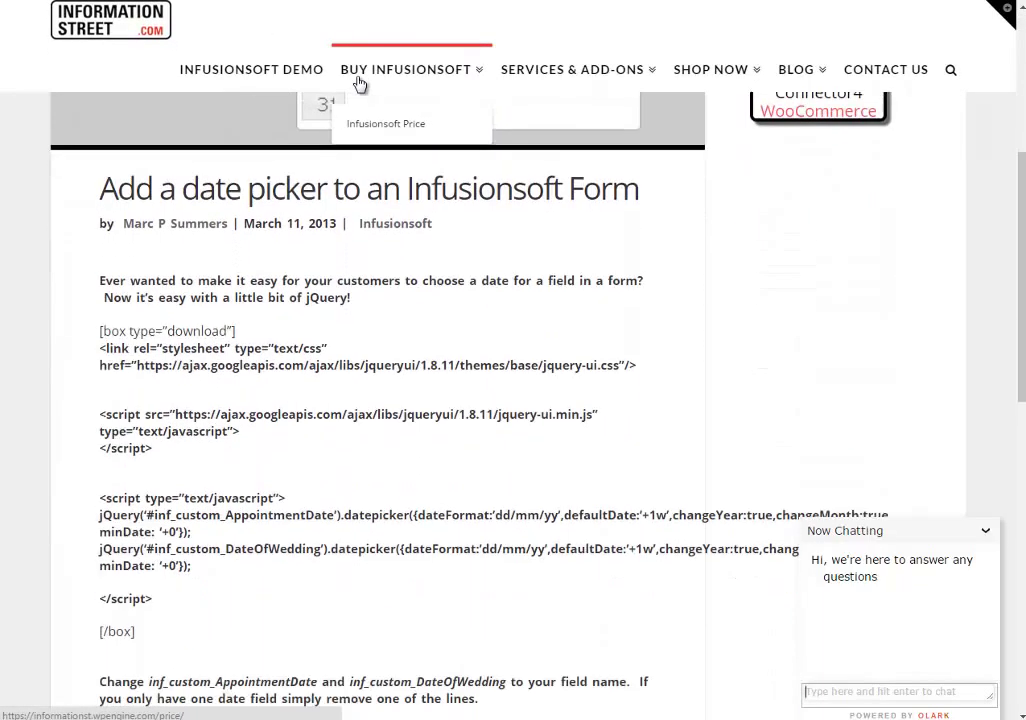
pyautogui.scroll(-1, 300, 250)
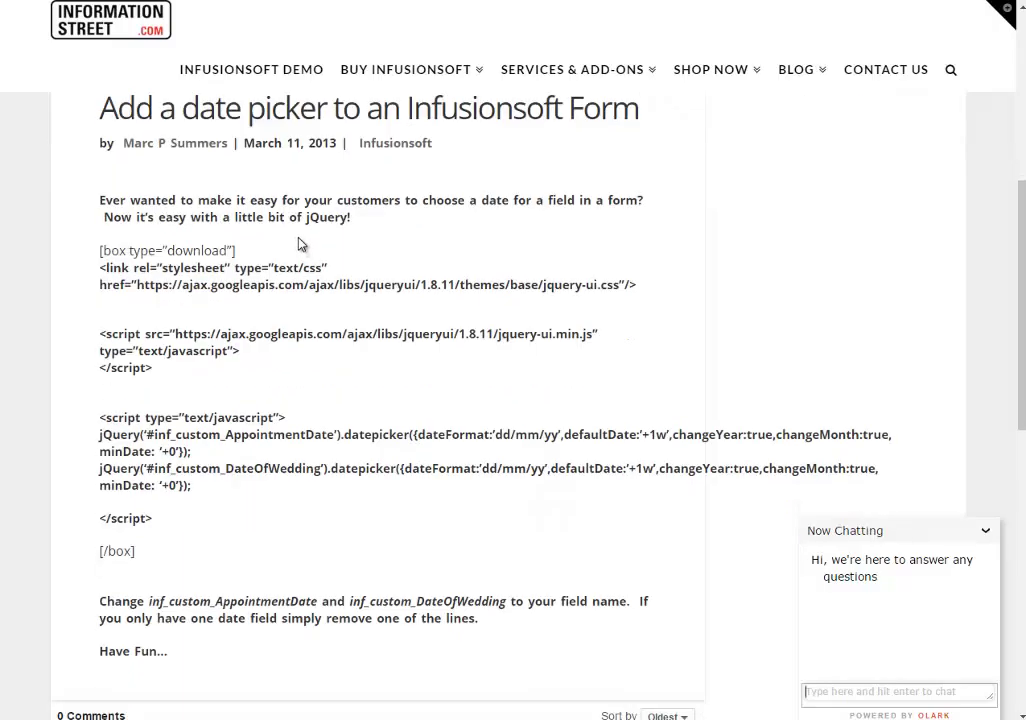
pyautogui.moveTo(99, 264); pyautogui.dragTo(230, 506)
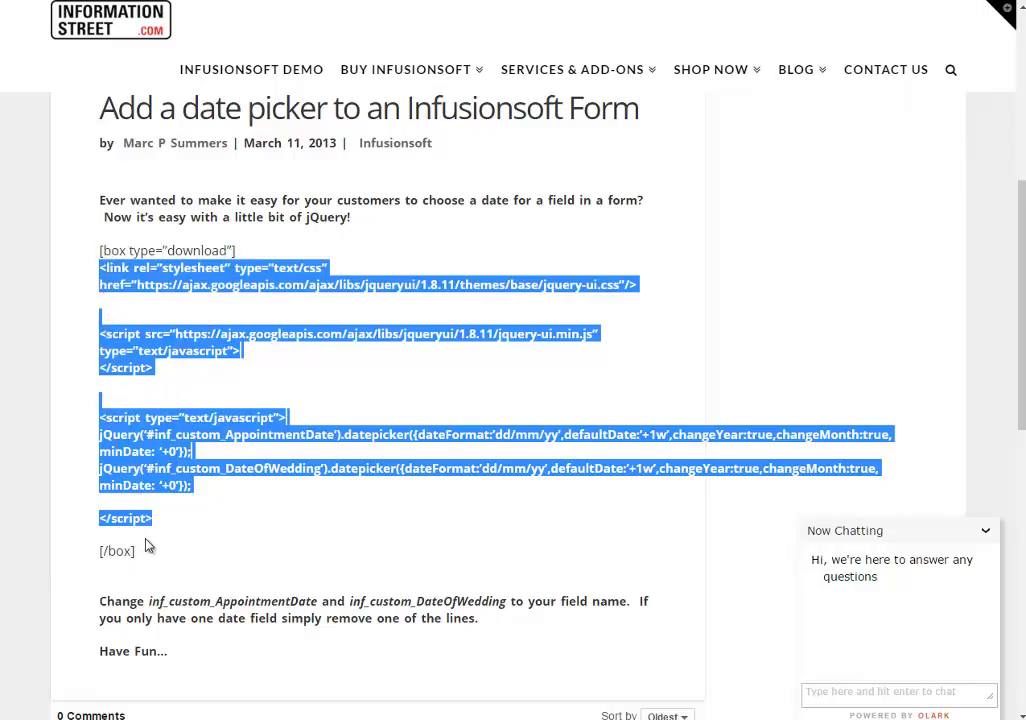
pyautogui.click(110, 583)
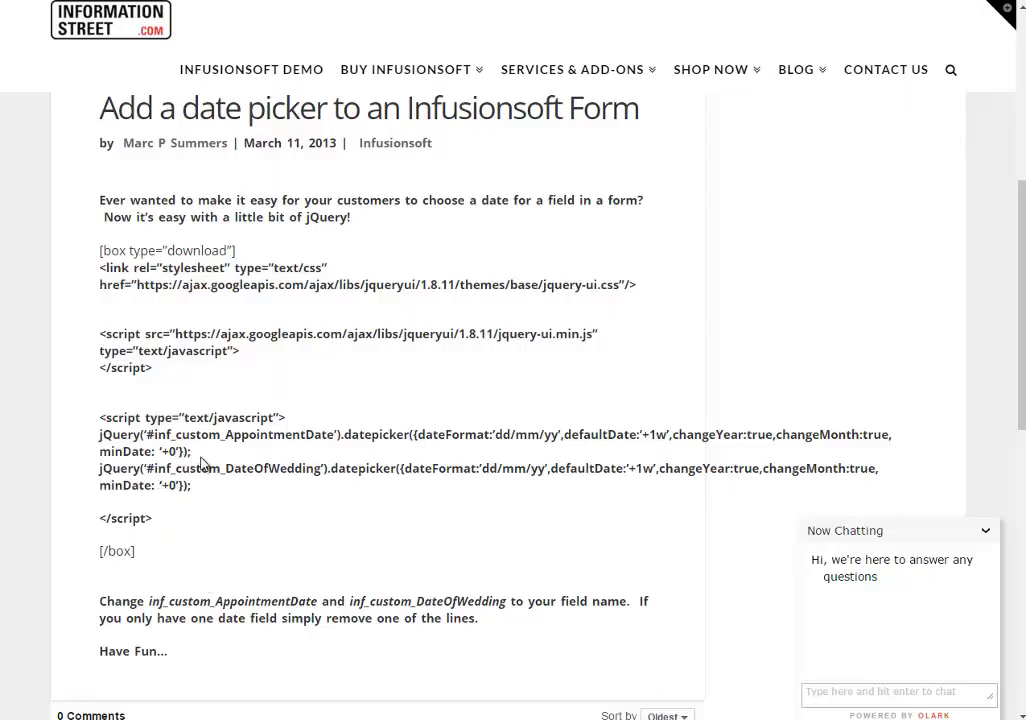
# - Examine the two datepicker lines for AppointmentDate and DateOfWedding in the article's script
pyautogui.moveTo(172, 451); pyautogui.dragTo(96, 433)
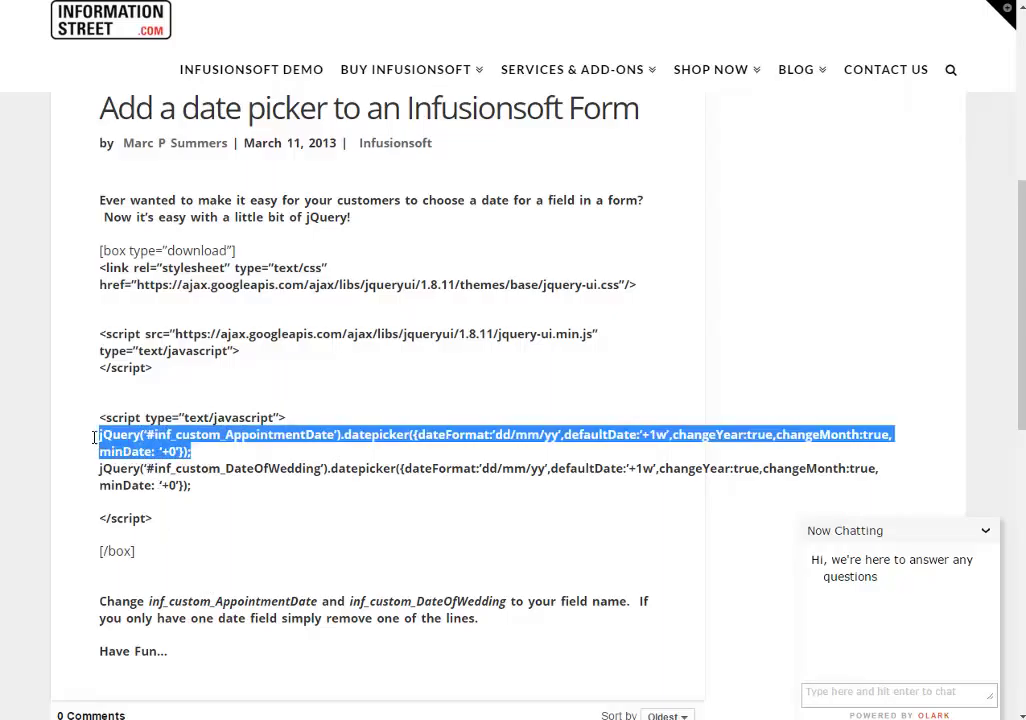
pyautogui.click(203, 495)
pyautogui.moveTo(203, 495); pyautogui.dragTo(85, 474)
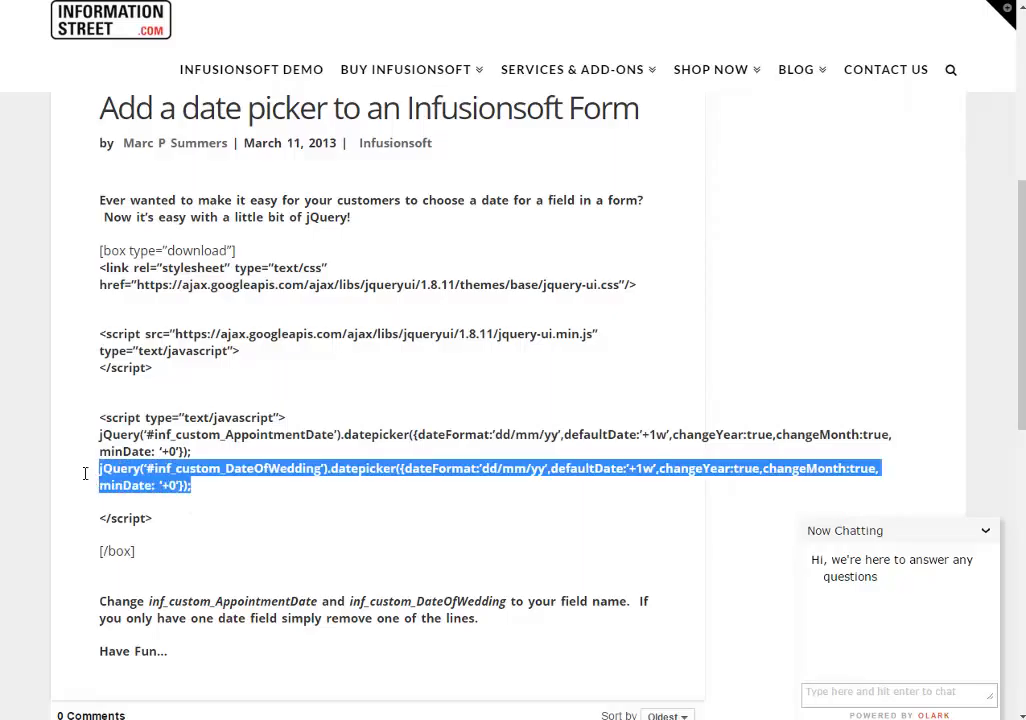
pyautogui.click(197, 516)
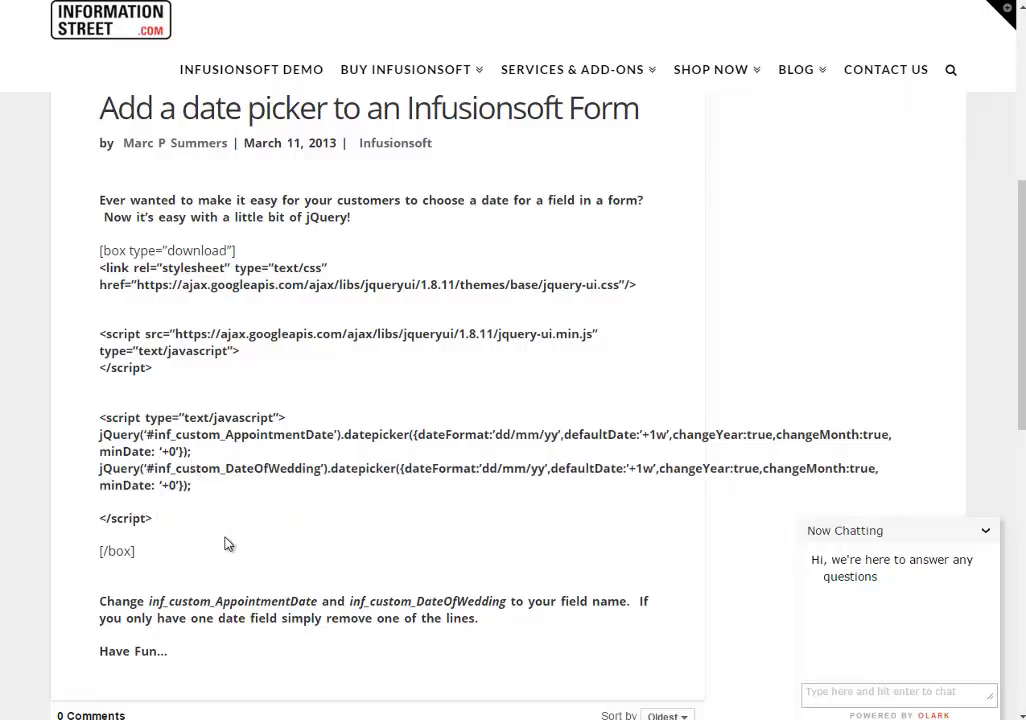
pyautogui.moveTo(191, 451); pyautogui.dragTo(158, 520)
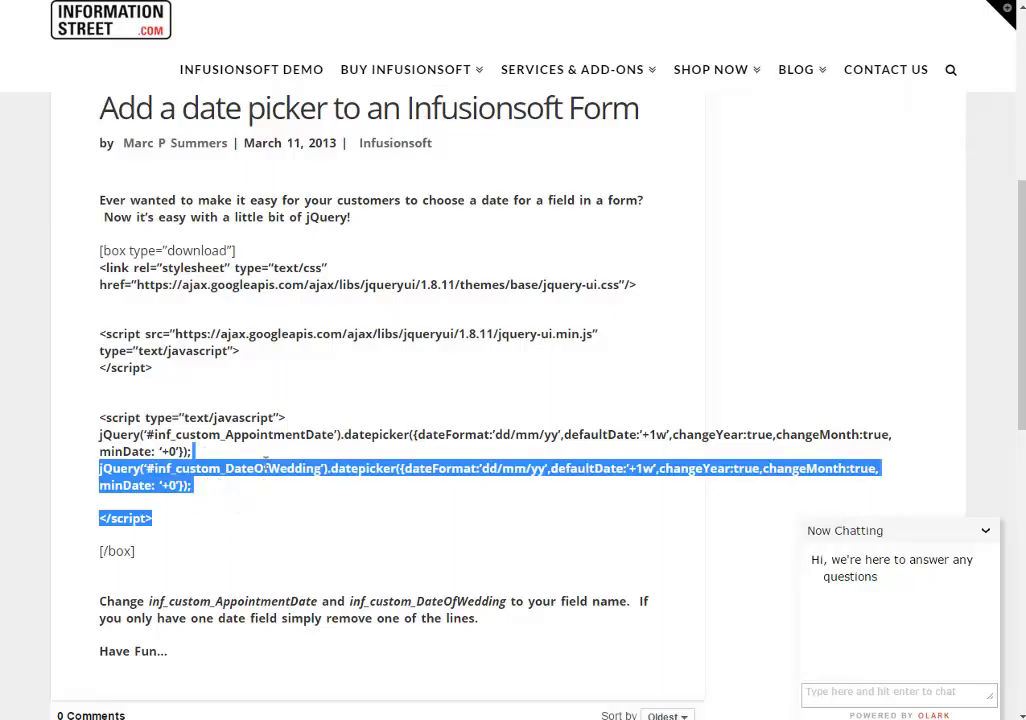
pyautogui.click(162, 395)
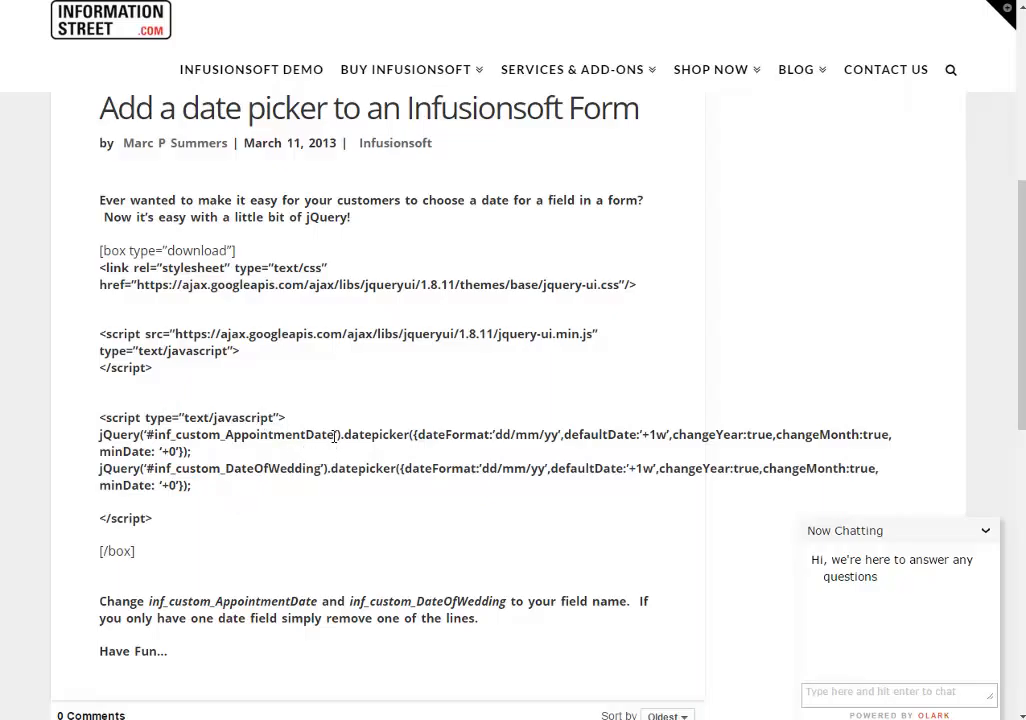
# - Examine the field name inf_custom_AppointmentDate and its AppointmentDate part in the first datepicker line
pyautogui.moveTo(331, 437); pyautogui.dragTo(145, 435)
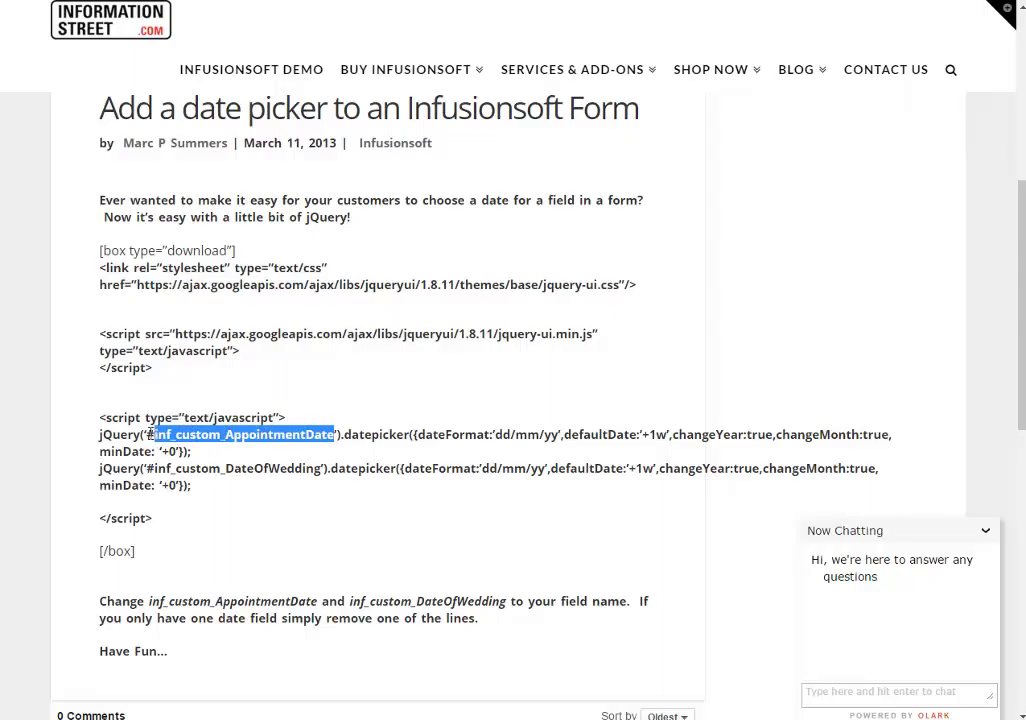
pyautogui.click(201, 456)
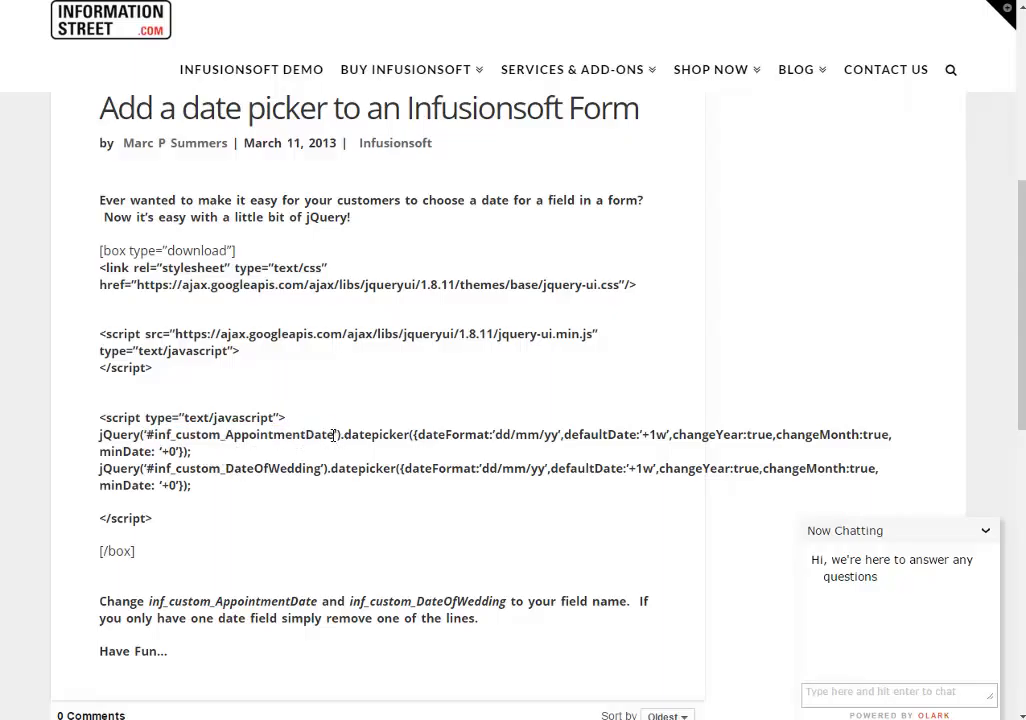
pyautogui.moveTo(334, 435); pyautogui.dragTo(225, 436)
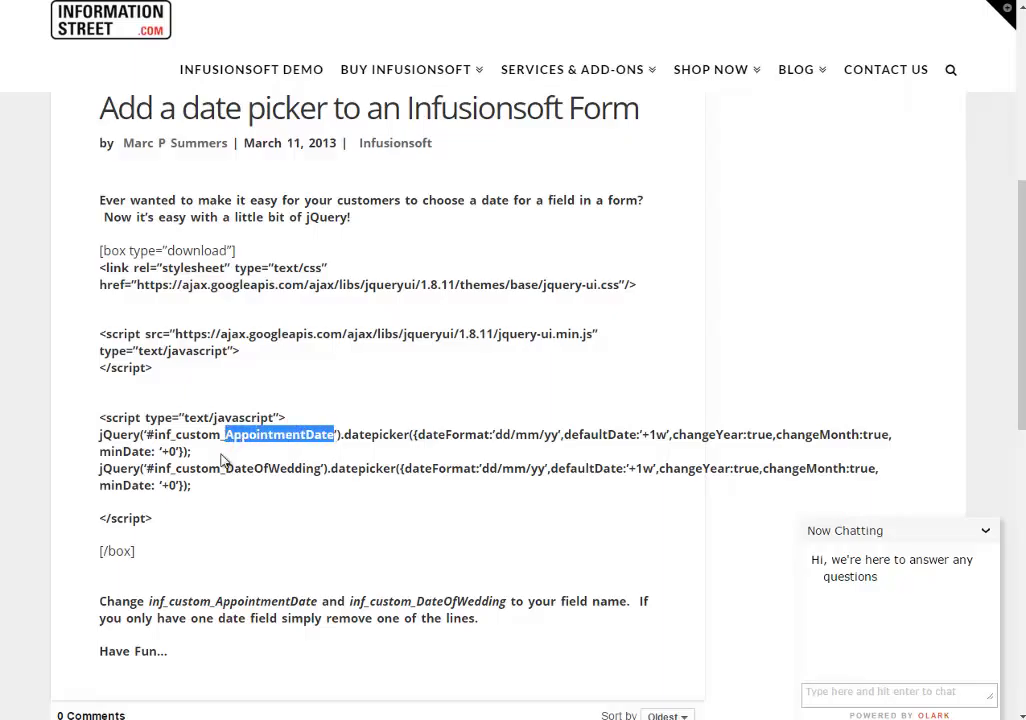
pyautogui.click(210, 456)
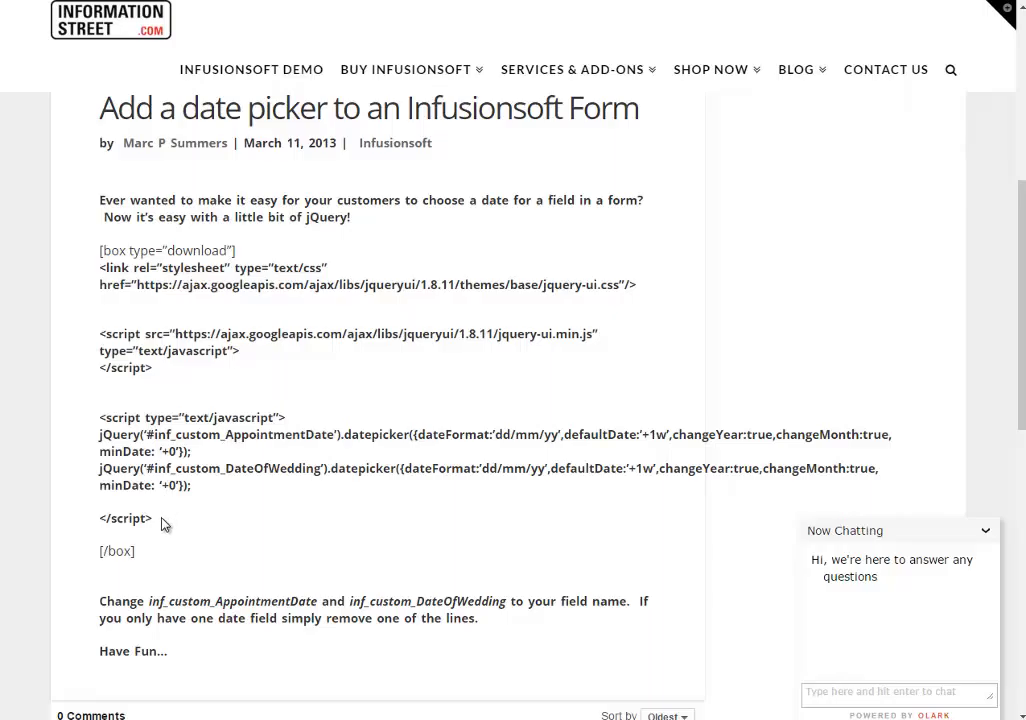
# - Select the article's code from the stylesheet link through the last closing script tag, and switch back to Campaign Builder
pyautogui.moveTo(165, 524); pyautogui.dragTo(85, 274)
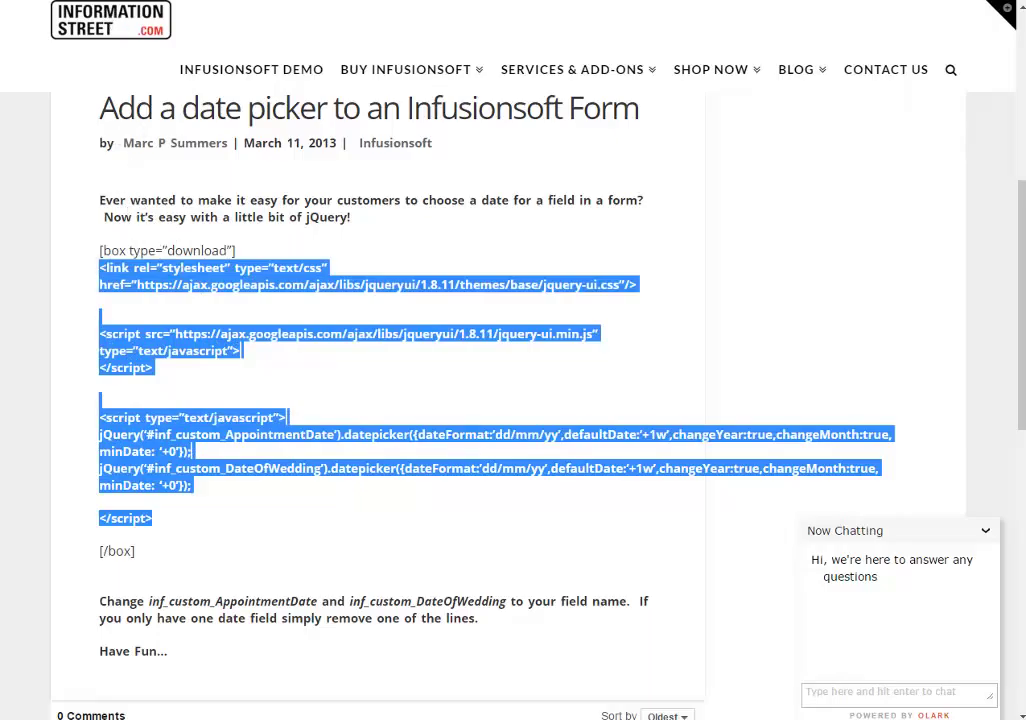
pyautogui.hotkey('ctrl', 'Tab')
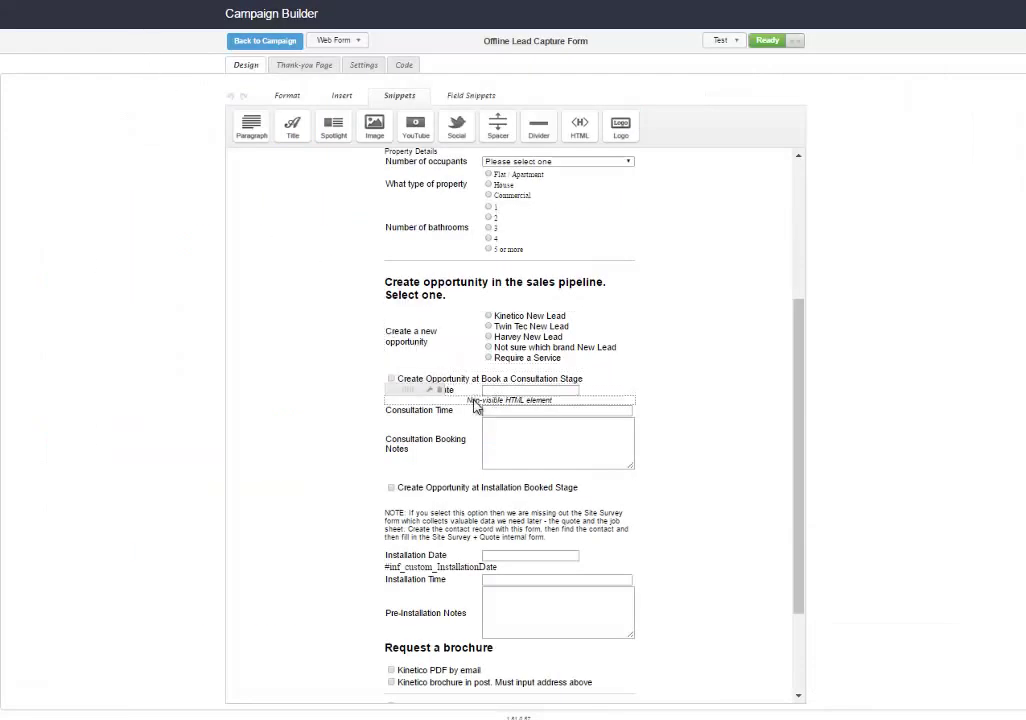
# - Examine the ConsultationDate field name in the datepicker script of the HTML element below Consultation Date, without saving changes
pyautogui.doubleClick(476, 404)
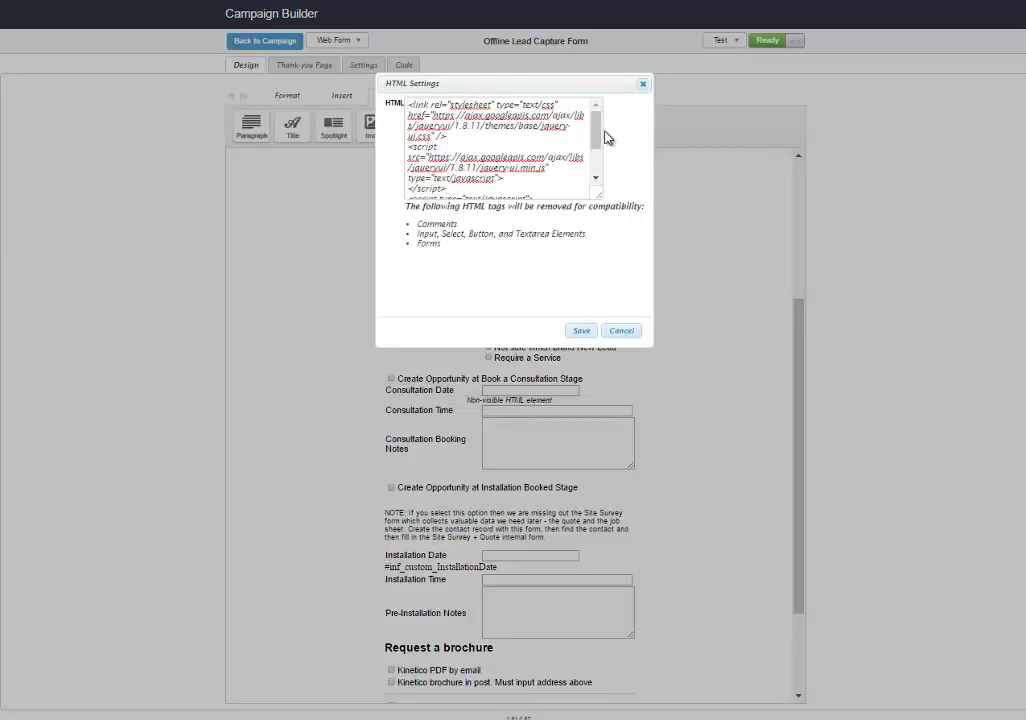
pyautogui.moveTo(597, 136); pyautogui.dragTo(596, 153)
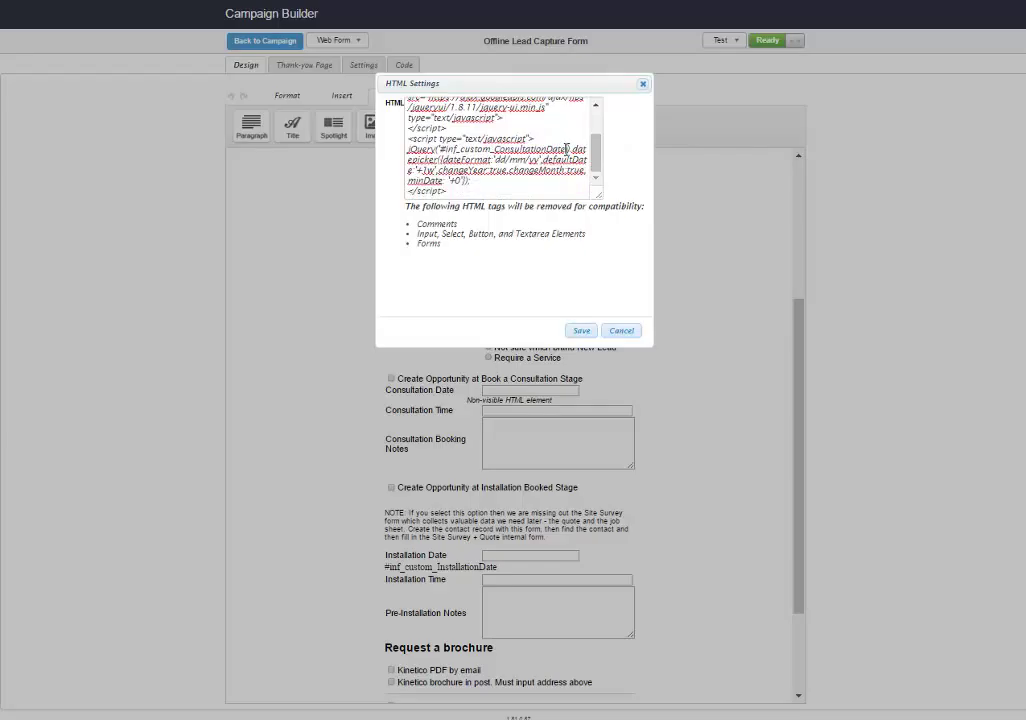
pyautogui.moveTo(565, 148); pyautogui.dragTo(493, 149)
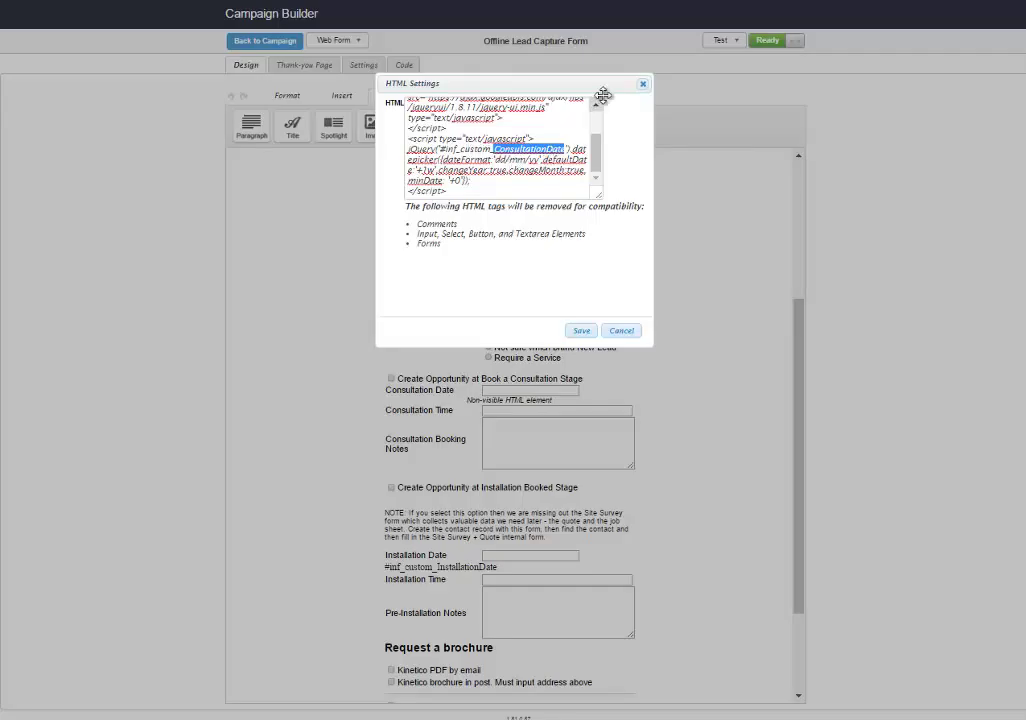
pyautogui.click(643, 84)
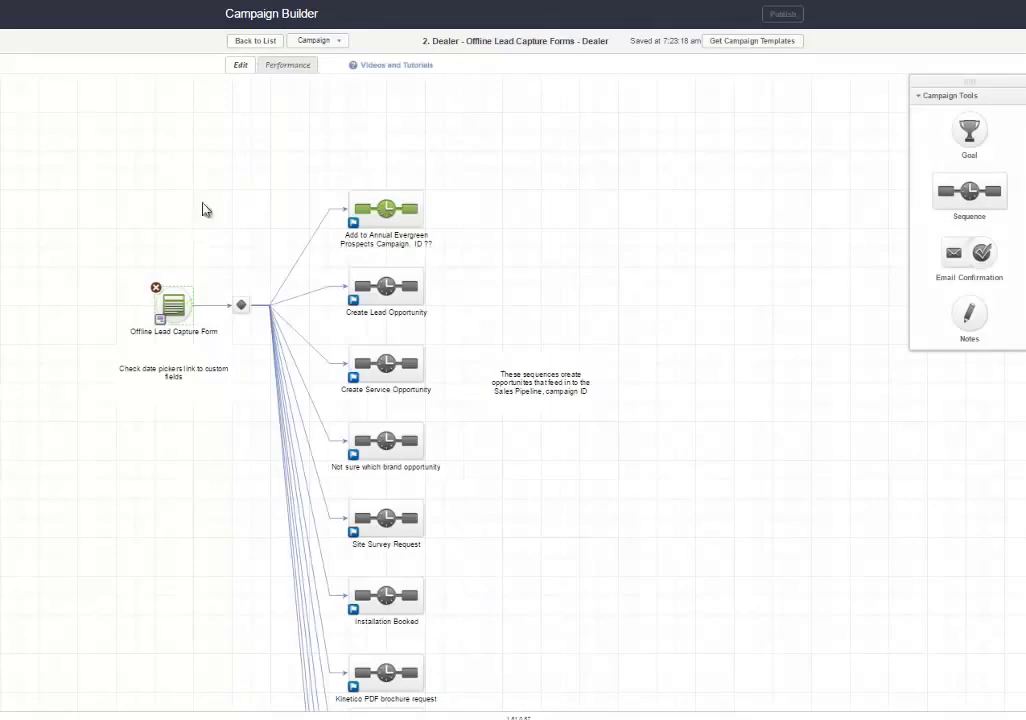
# - Leave the campaign and open the Contact custom fields setup in the Admin settings
pyautogui.click(248, 42)
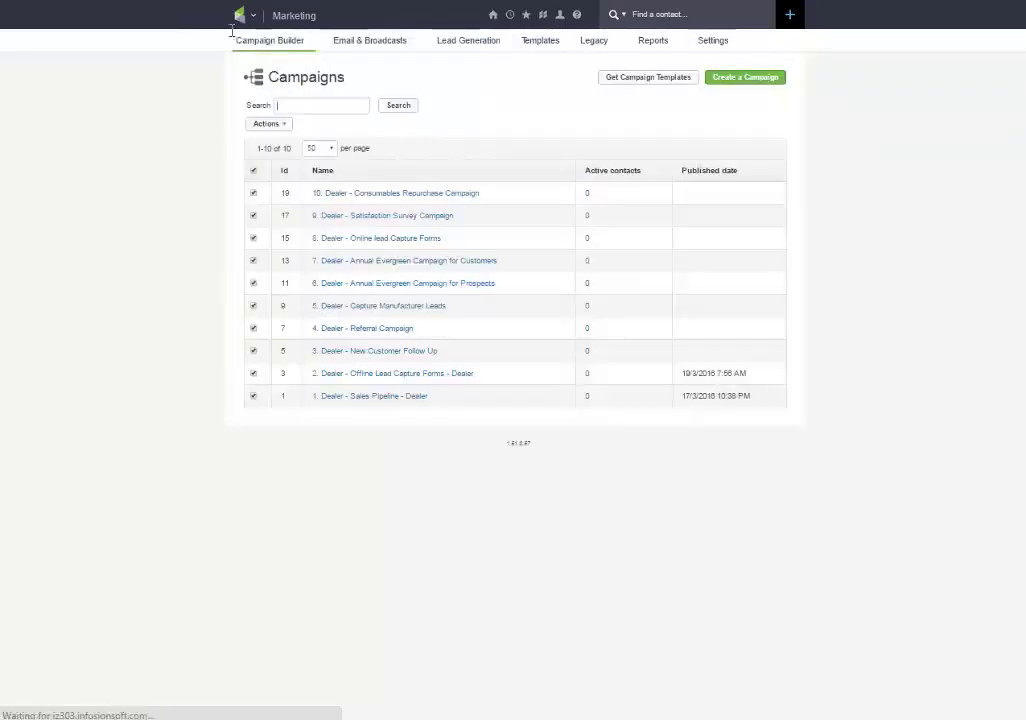
pyautogui.moveTo(240, 16)
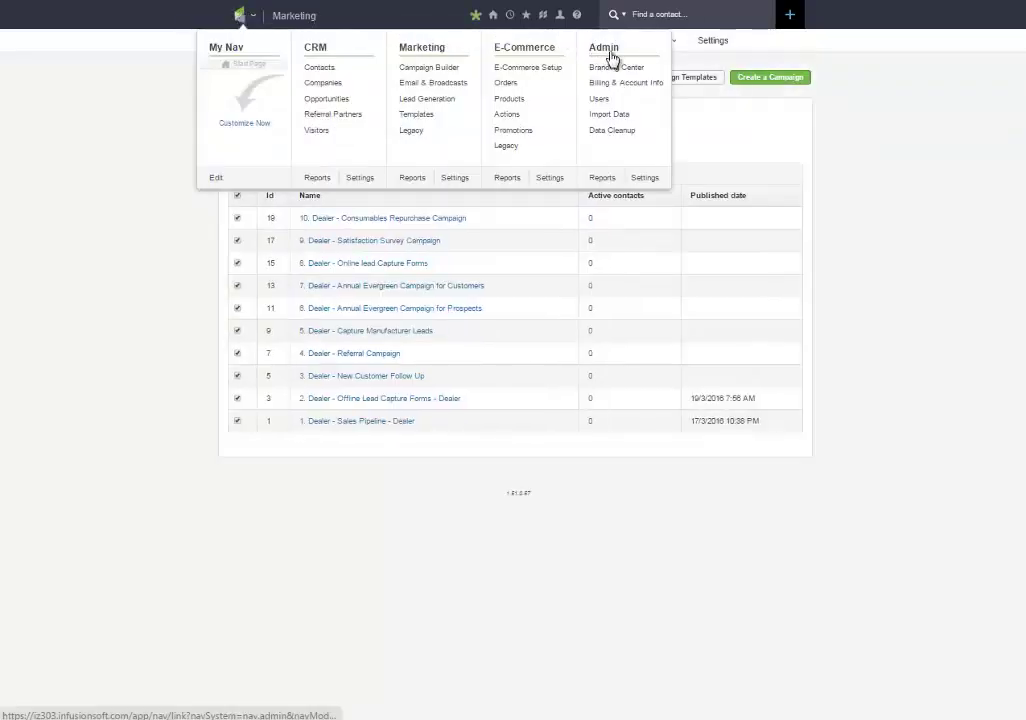
pyautogui.click(646, 179)
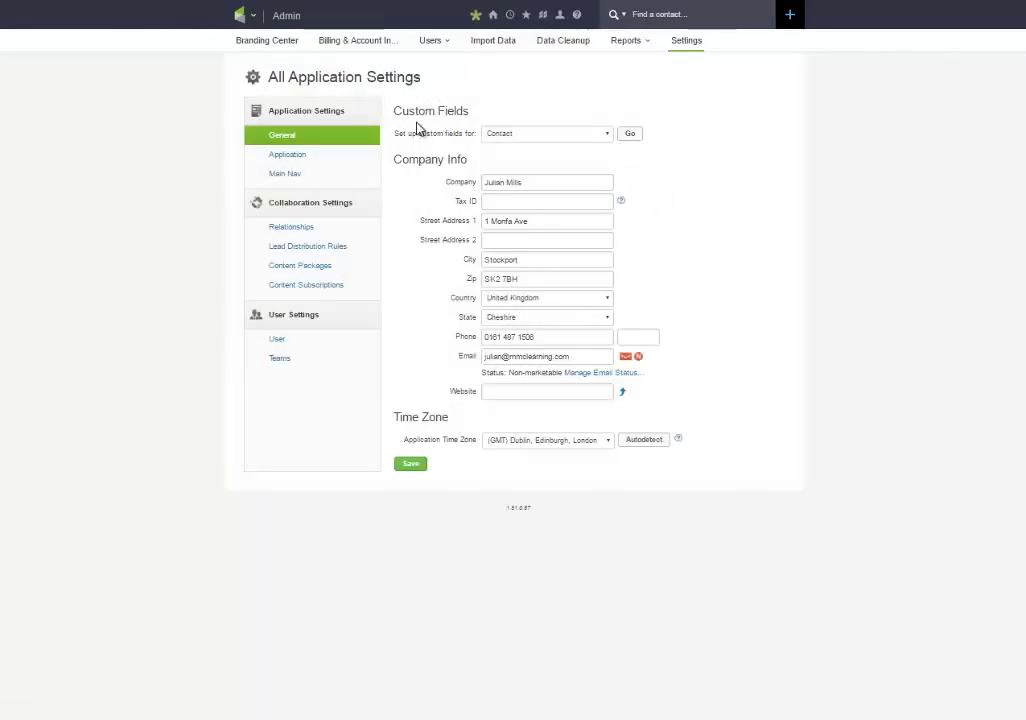
pyautogui.click(630, 134)
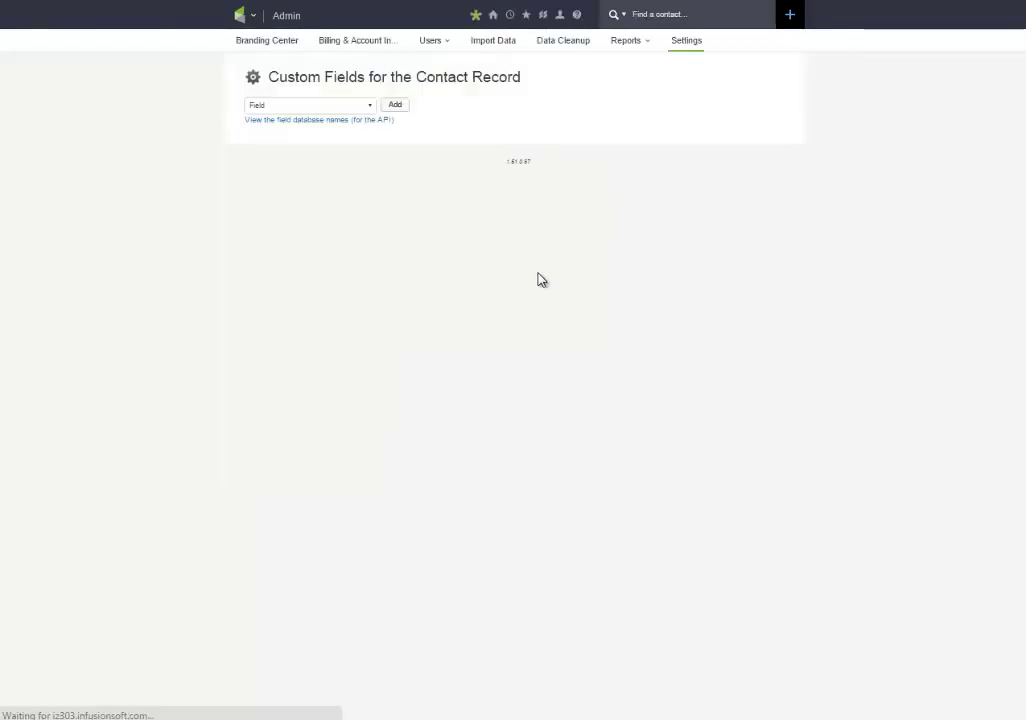
# - Look up the database name of the Consultation Date custom field in the contact record's field database names
pyautogui.scroll(-1, 366, 261)
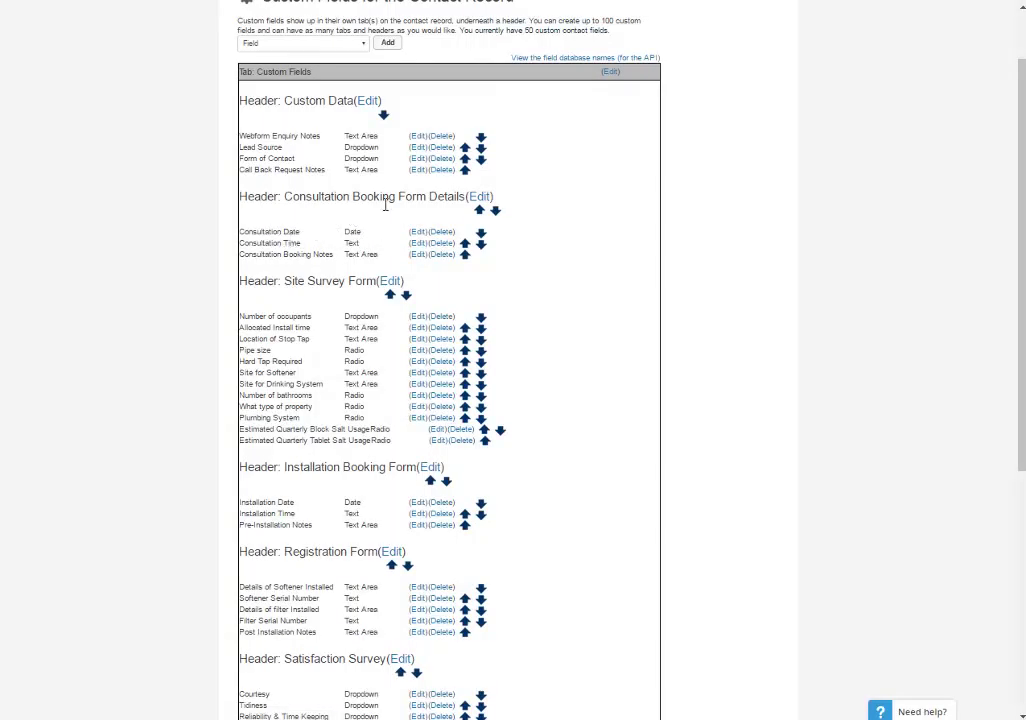
pyautogui.scroll(2, 444, 206)
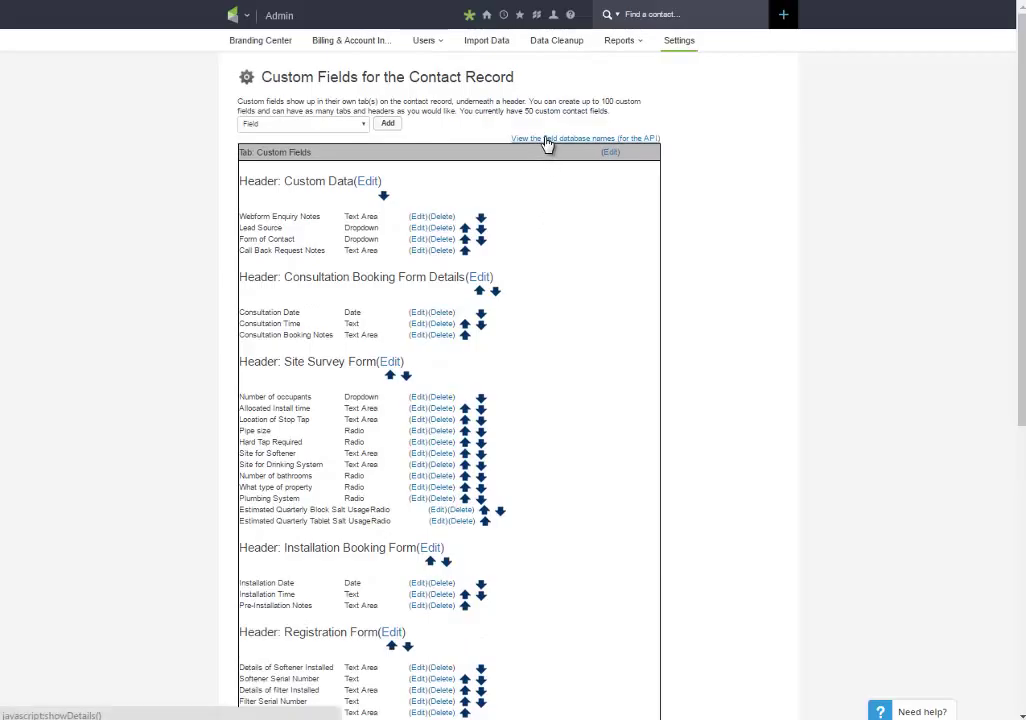
pyautogui.click(546, 143)
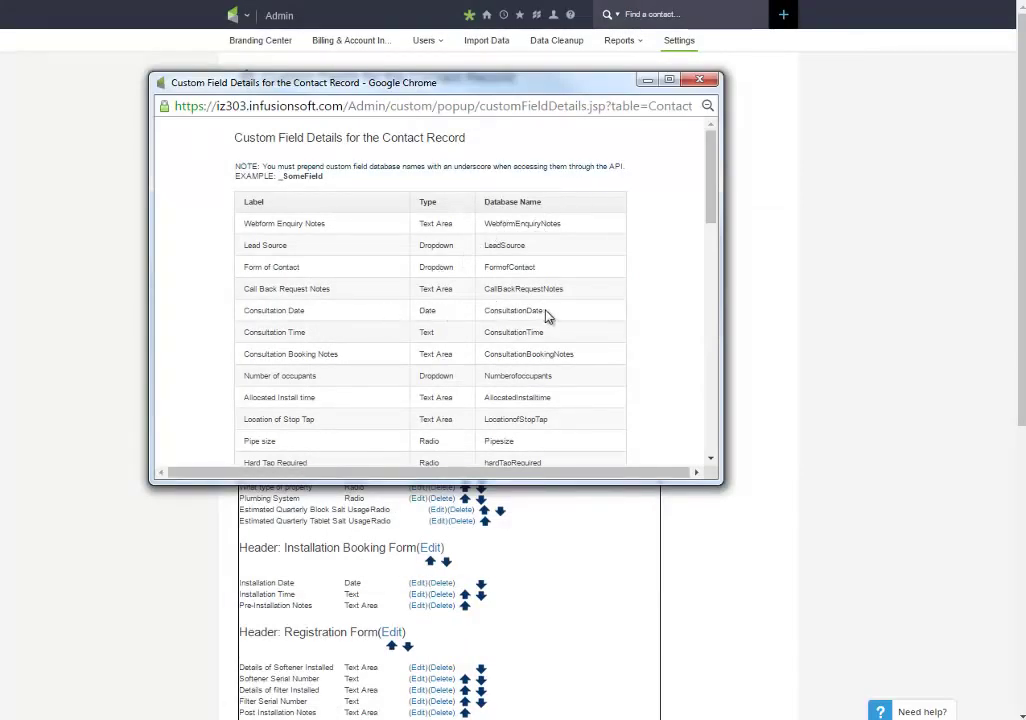
pyautogui.moveTo(545, 312); pyautogui.dragTo(487, 314)
# - Leave the custom field details, reopen the recently used "2. Dealer - Offline L..." campaign and open its Offline Lead Capture Form
pyautogui.click(505, 30)
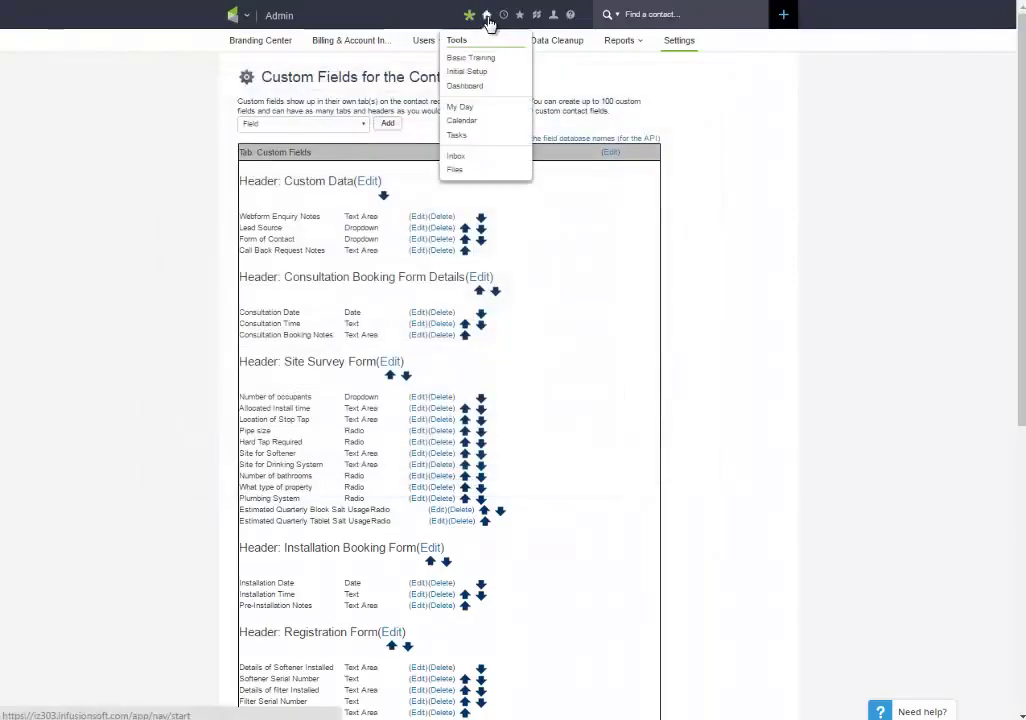
pyautogui.moveTo(510, 24)
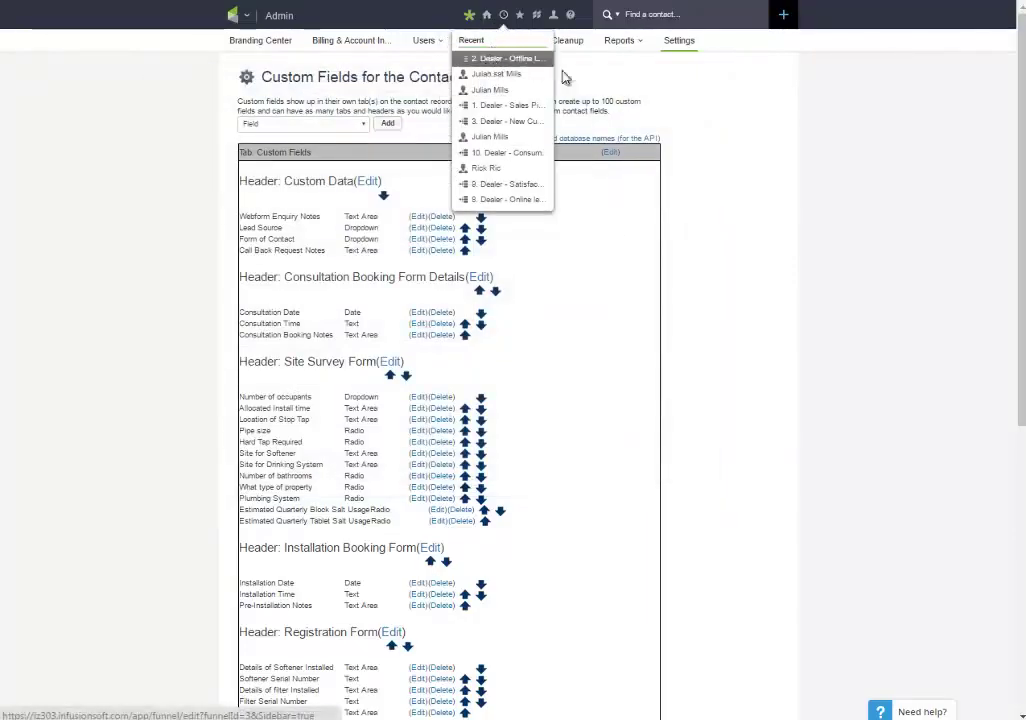
pyautogui.click(491, 58)
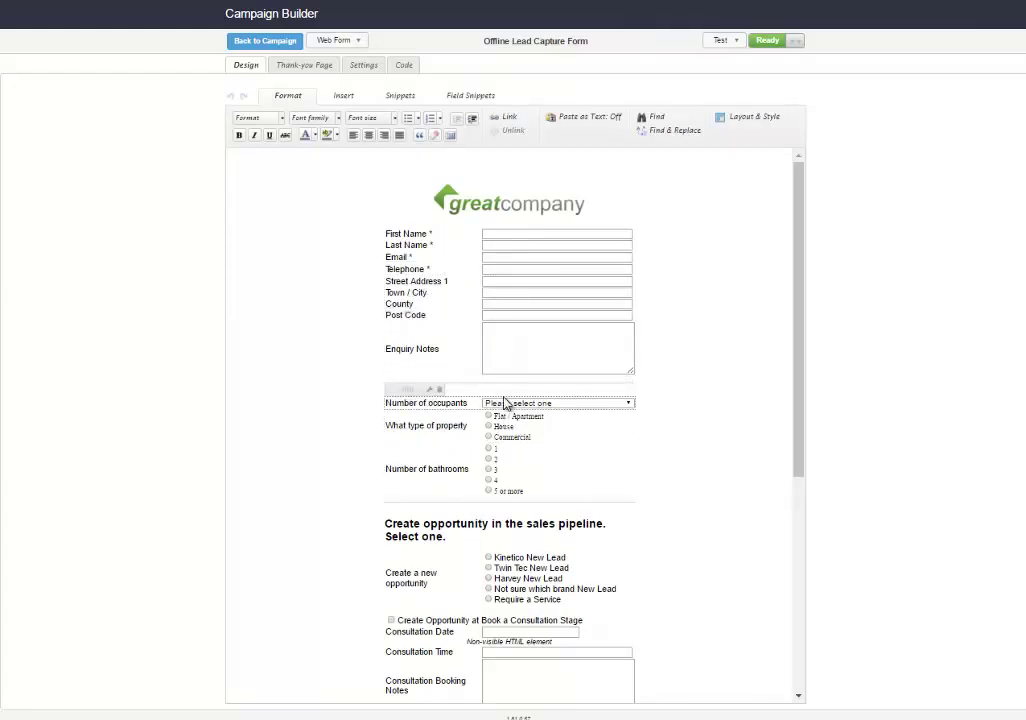
# - Examine the ConsultationDate name in the datepicker script of the HTML element below Consultation Date, leaving the script unsaved
pyautogui.scroll(-3, 554, 472)
pyautogui.scroll(-2, 591, 473)
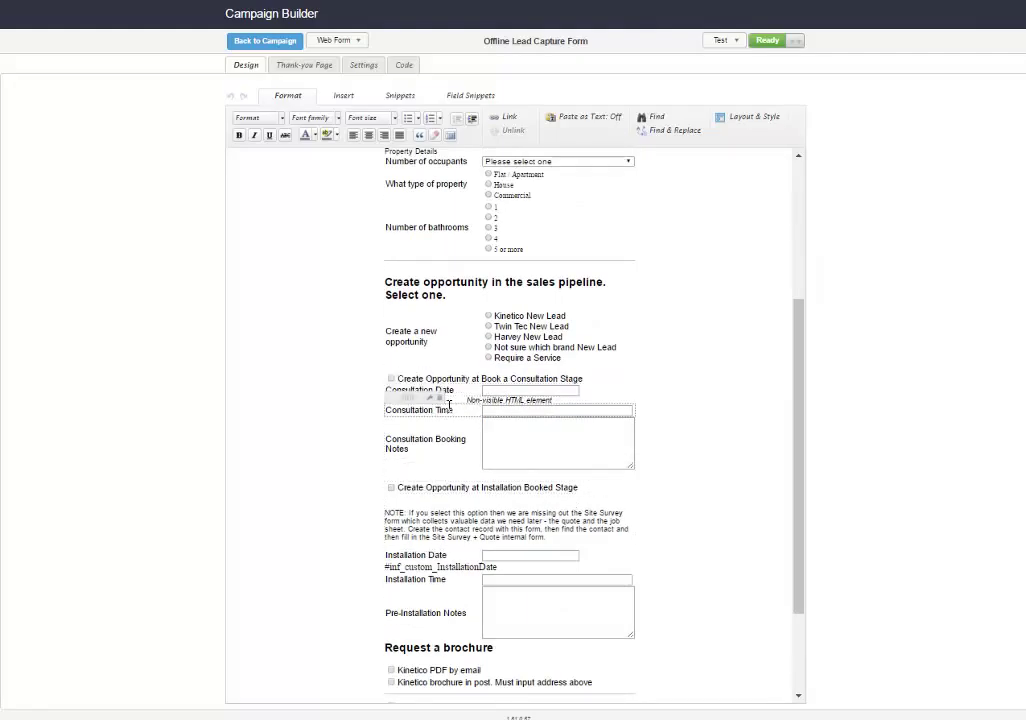
pyautogui.doubleClick(587, 399)
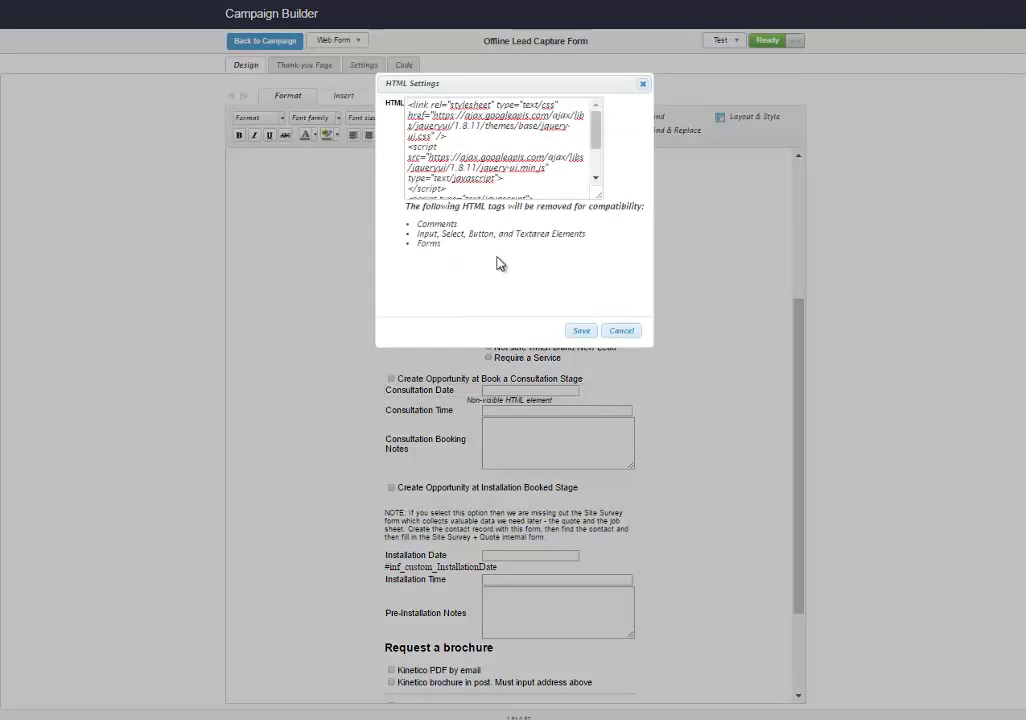
pyautogui.click(597, 181)
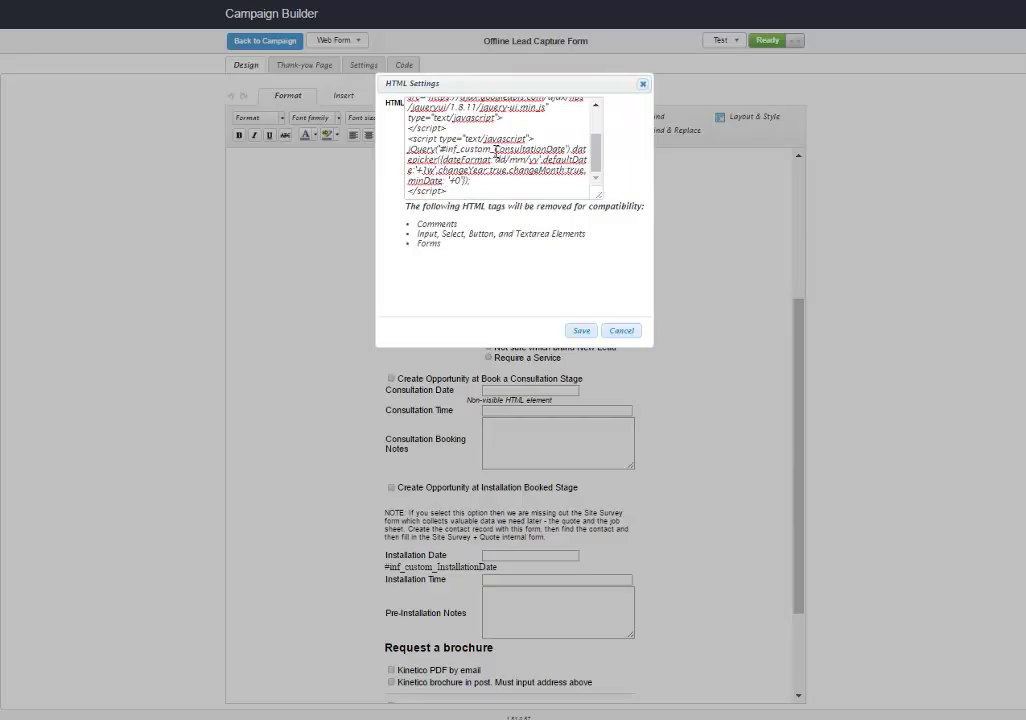
pyautogui.moveTo(495, 150); pyautogui.dragTo(566, 150)
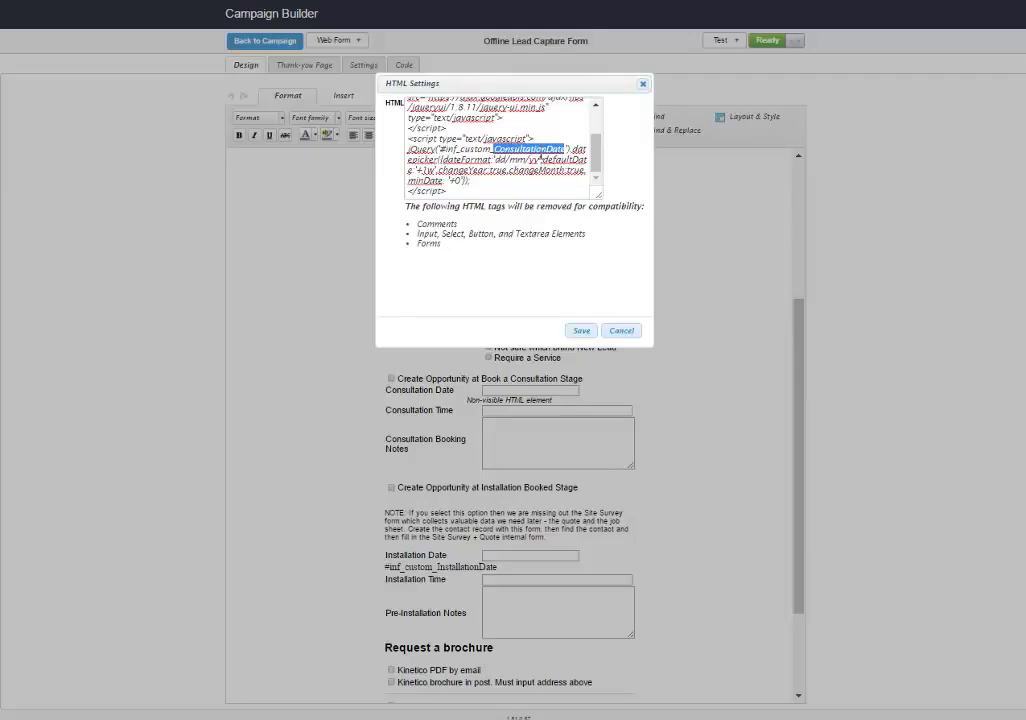
pyautogui.click(644, 85)
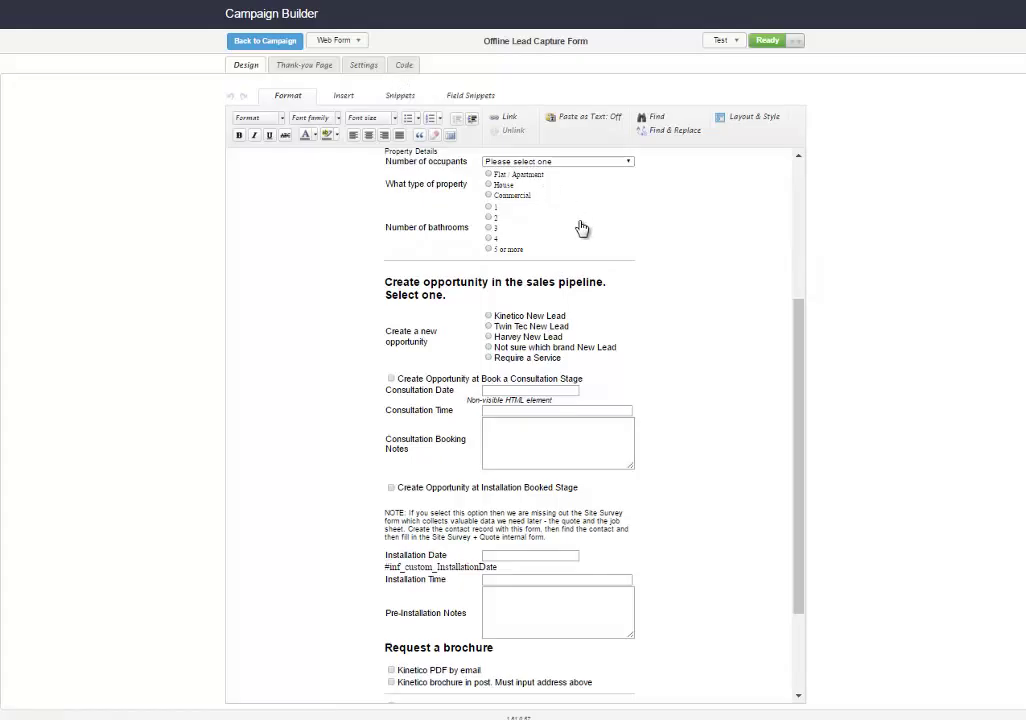
# - Open the hosted version of the Offline Lead Capture Form through its web form URL and go to its date fields
pyautogui.click(404, 64)
pyautogui.click(489, 358)
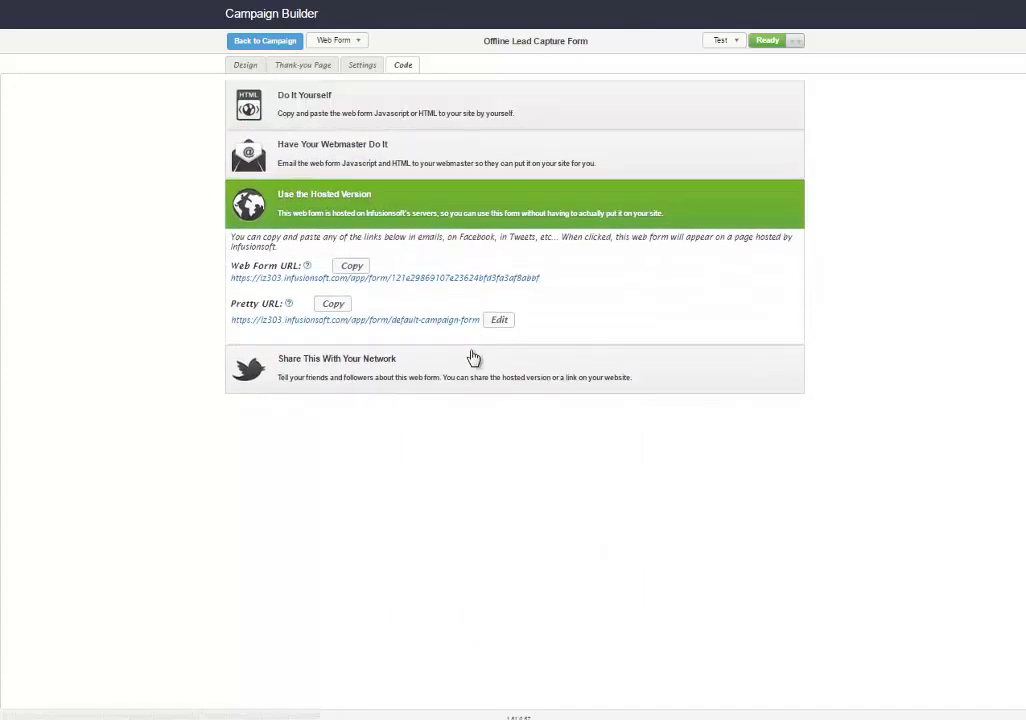
pyautogui.click(518, 281)
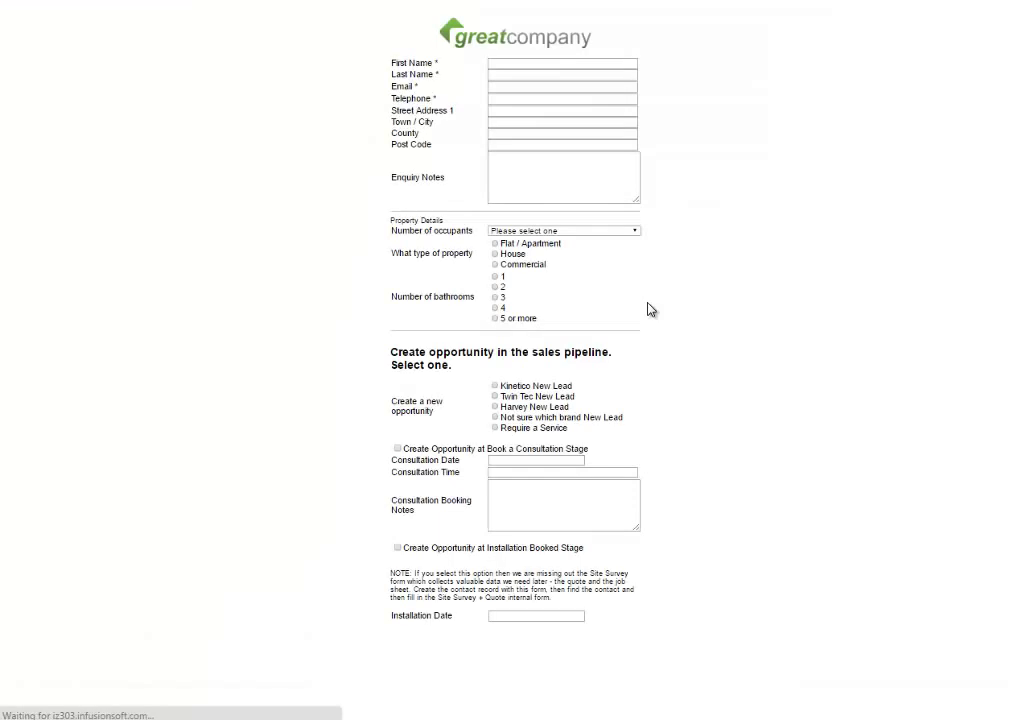
pyautogui.scroll(-3, 680, 390)
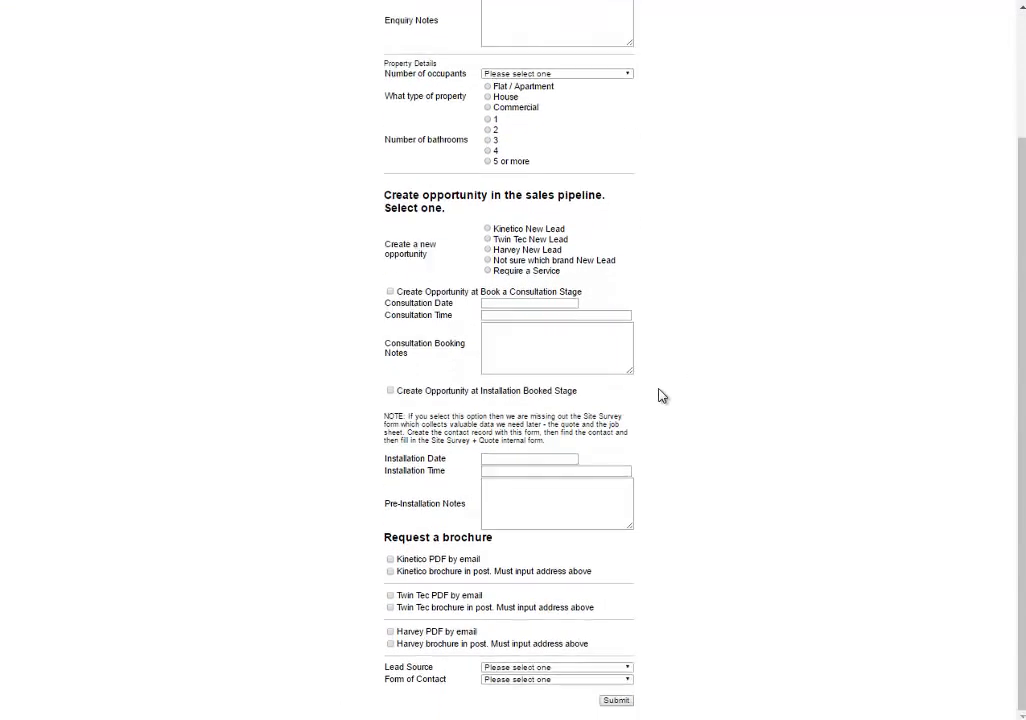
# - Test both date pickers by choosing 21/03/2016 as the Consultation Date and 22/03/2016 as the Installation Date
pyautogui.click(493, 304)
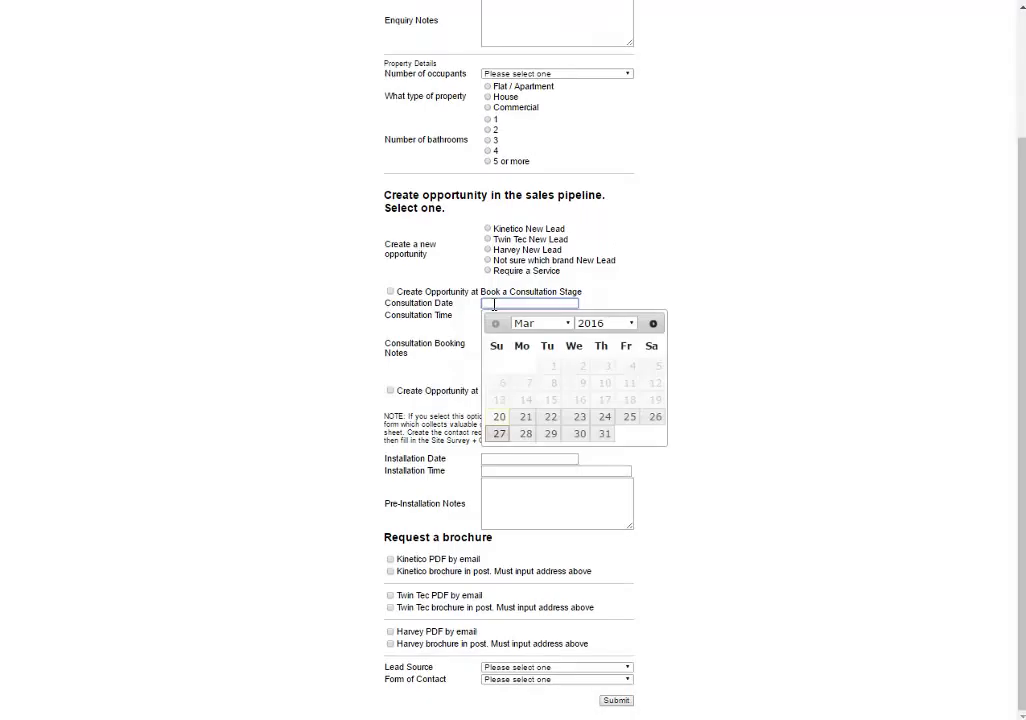
pyautogui.click(525, 420)
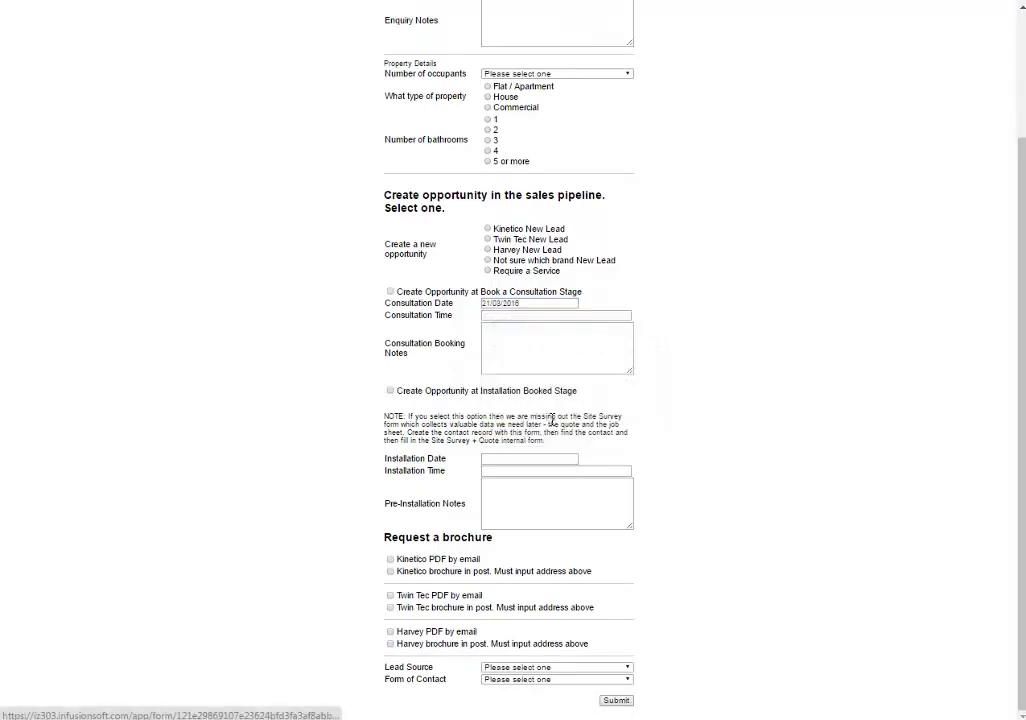
pyautogui.click(499, 458)
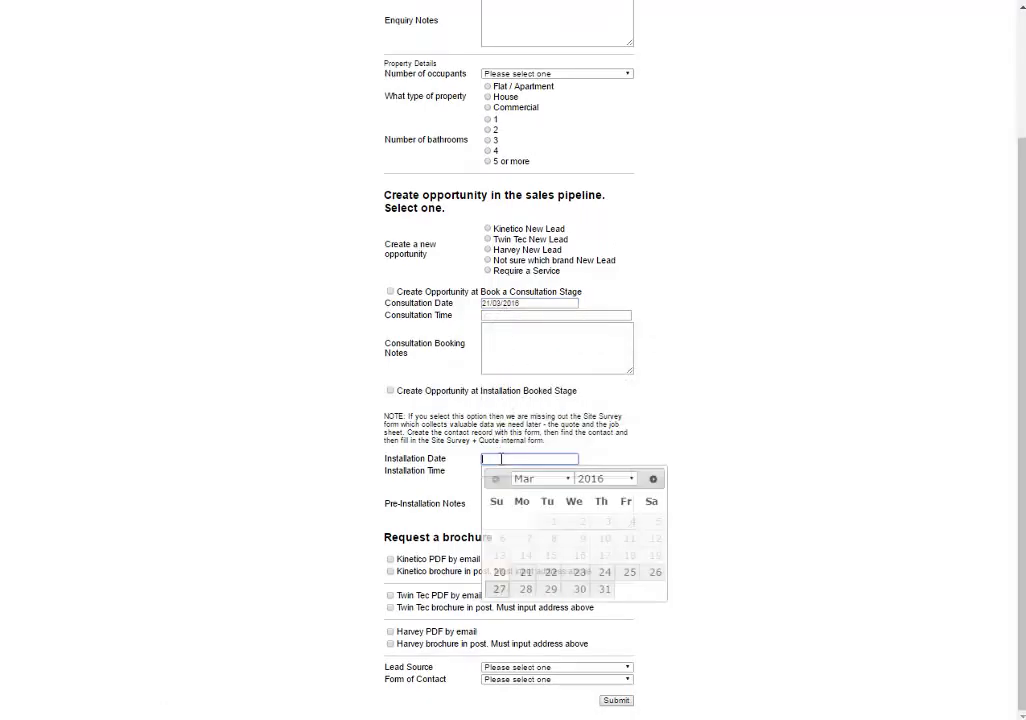
pyautogui.click(550, 573)
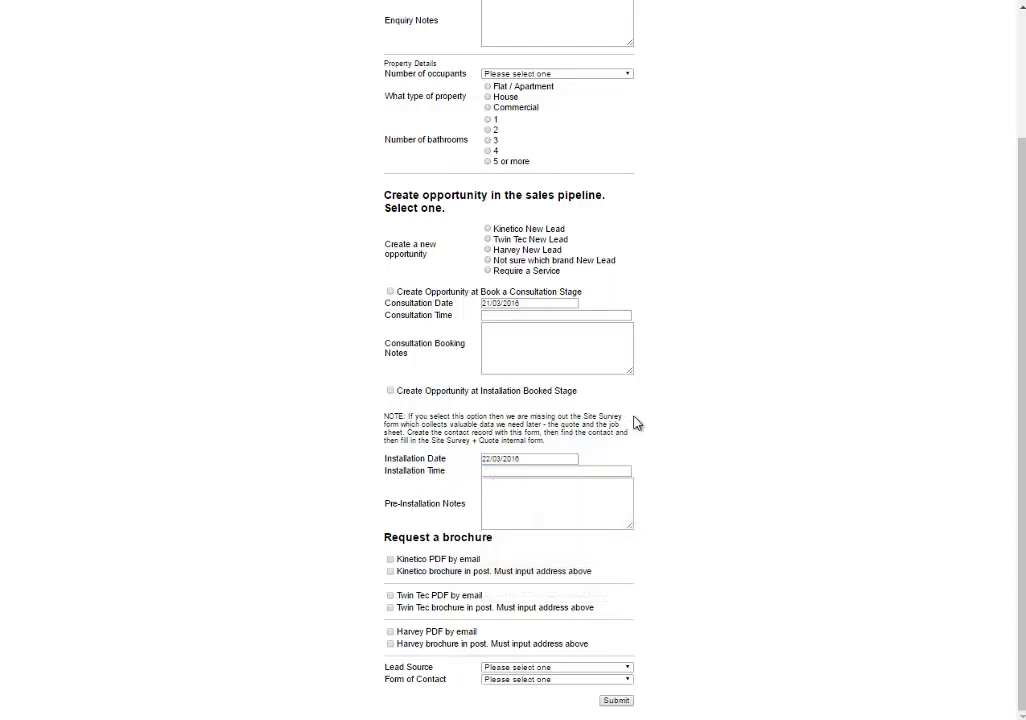